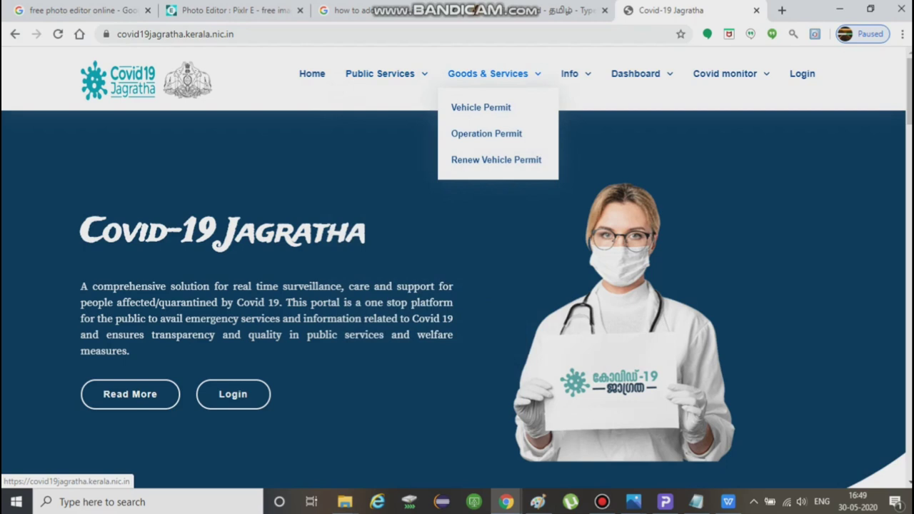
- Show the Public Services dropdown menu from the portal's top navigation bar
mouse_move(380, 74)
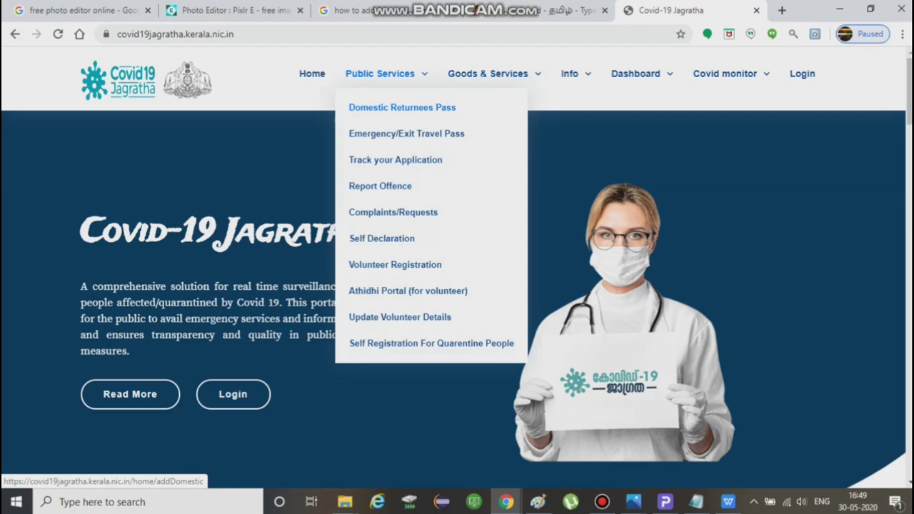
- Go to the Domestic Returnees Pass page and start a new registration in covid19 Jagratha
click(402, 107)
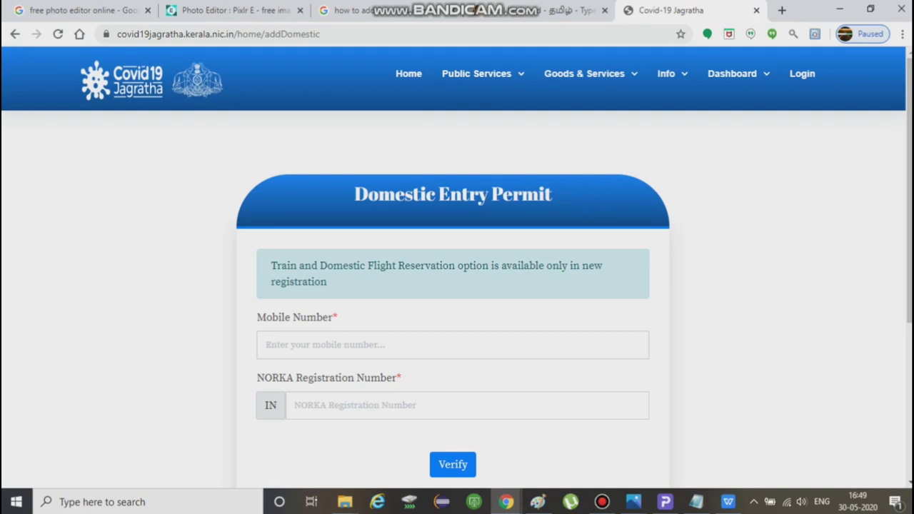
scroll(457, 286, down, 1)
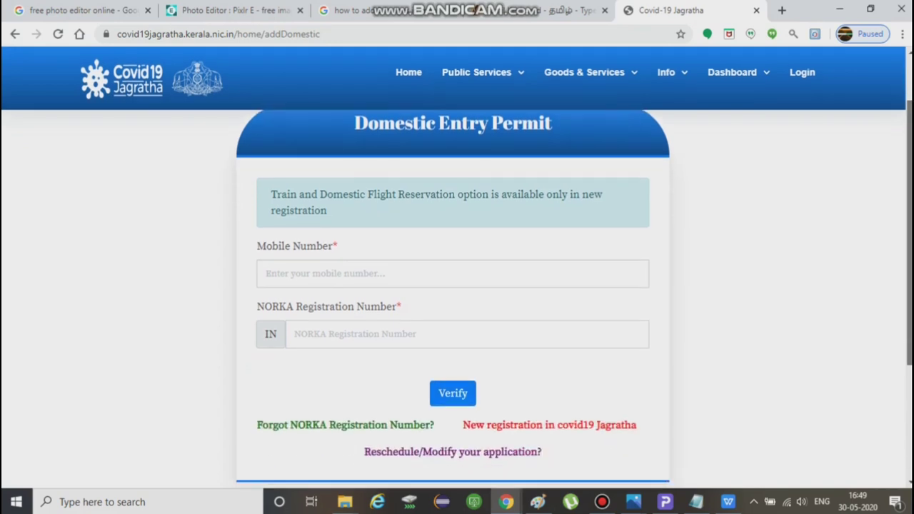
scroll(458, 286, down, 1)
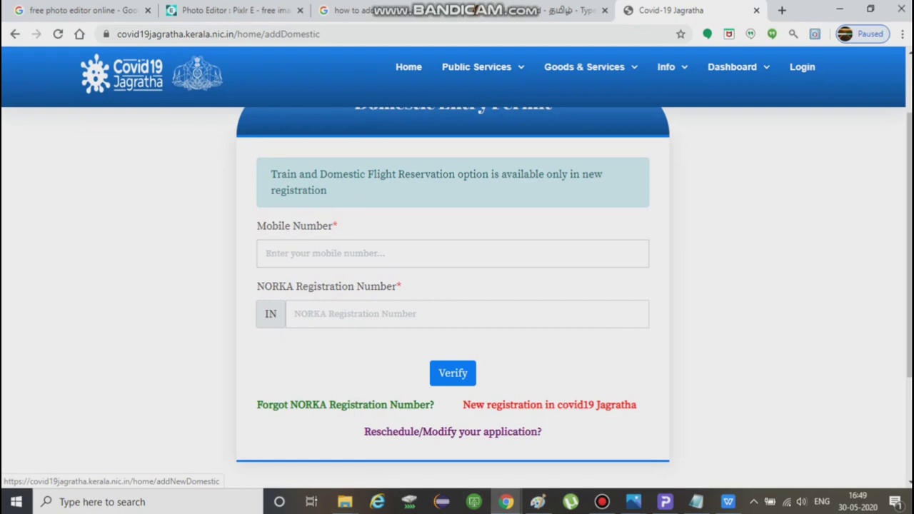
click(550, 405)
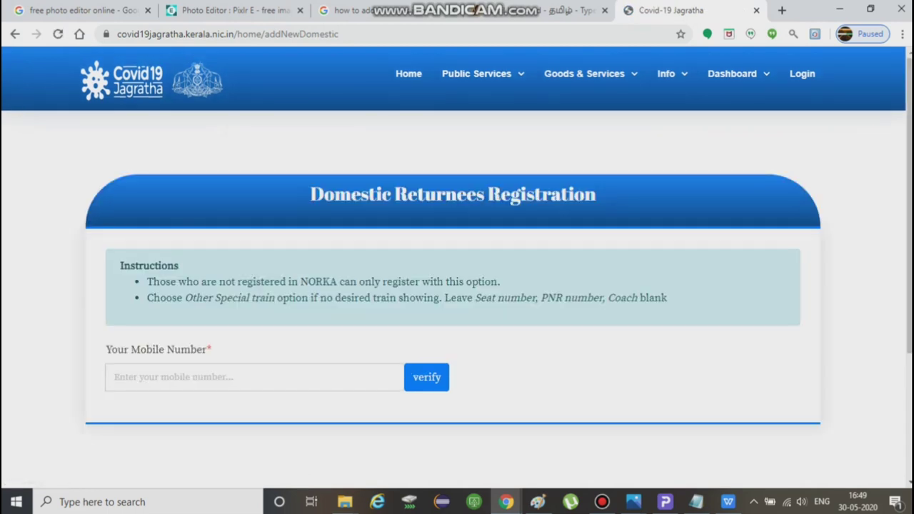
- Enter the mobile number and solve the captcha so an OTP is sent
click(115, 377)
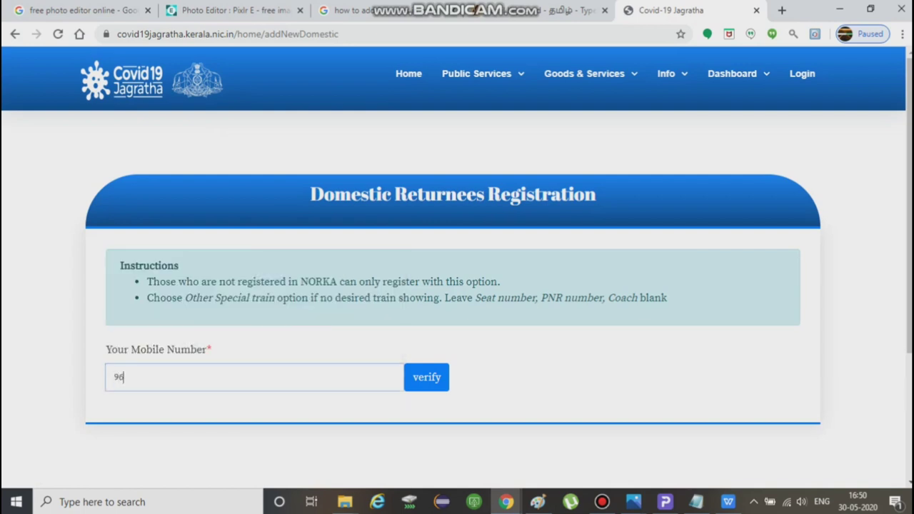
key(Return)
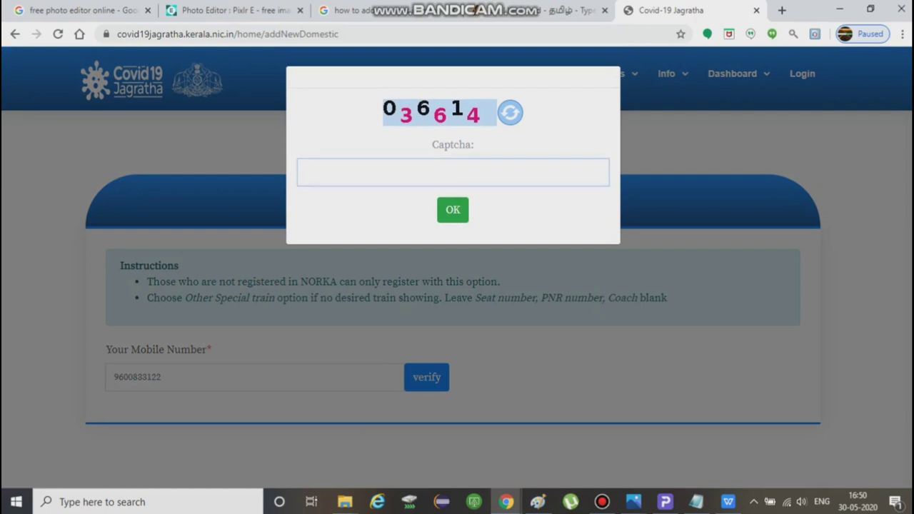
key(Tab)
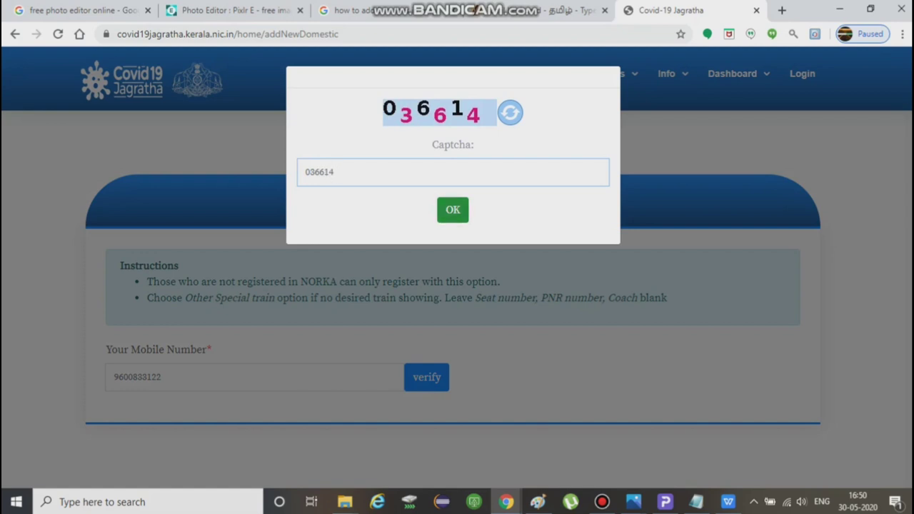
key(Return)
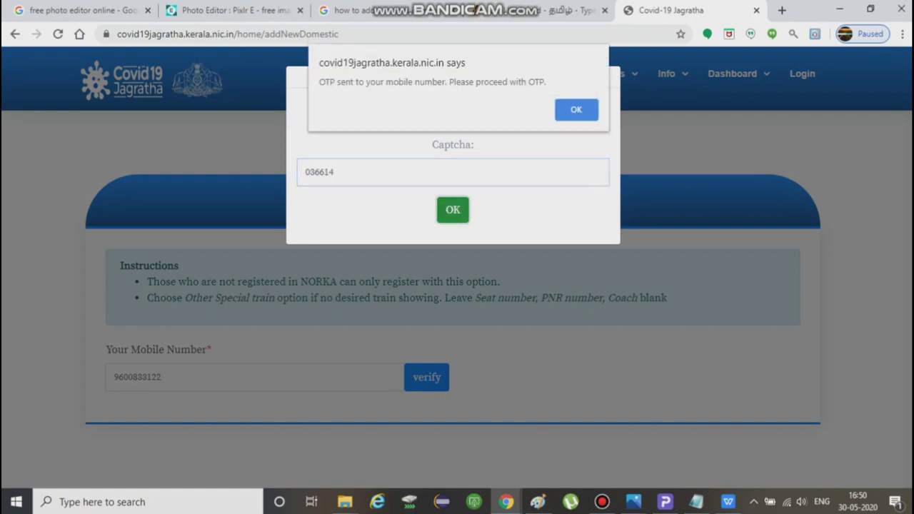
key(Return)
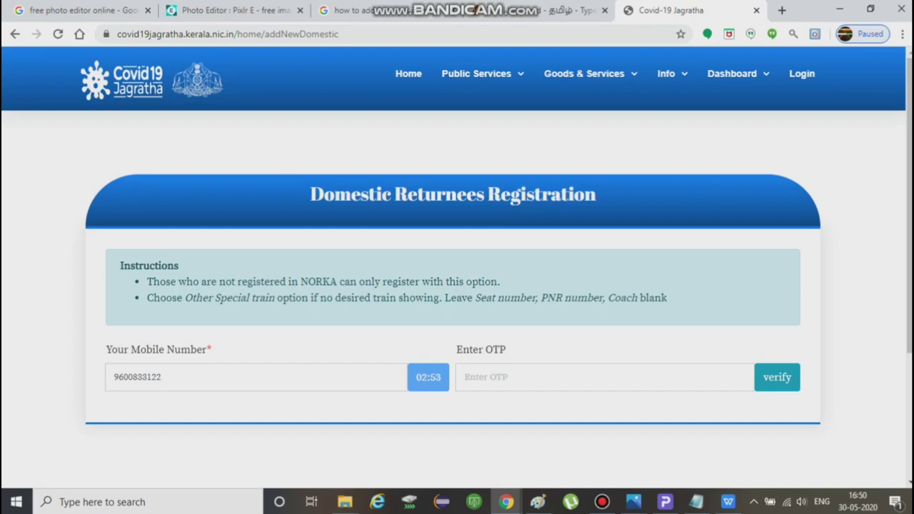
- Enter the received OTP to verify the mobile number
click(500, 377)
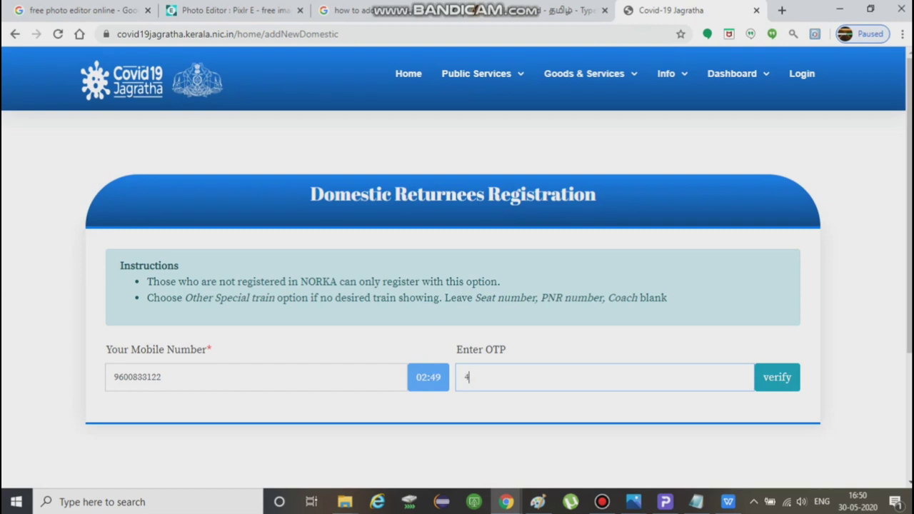
key(Return)
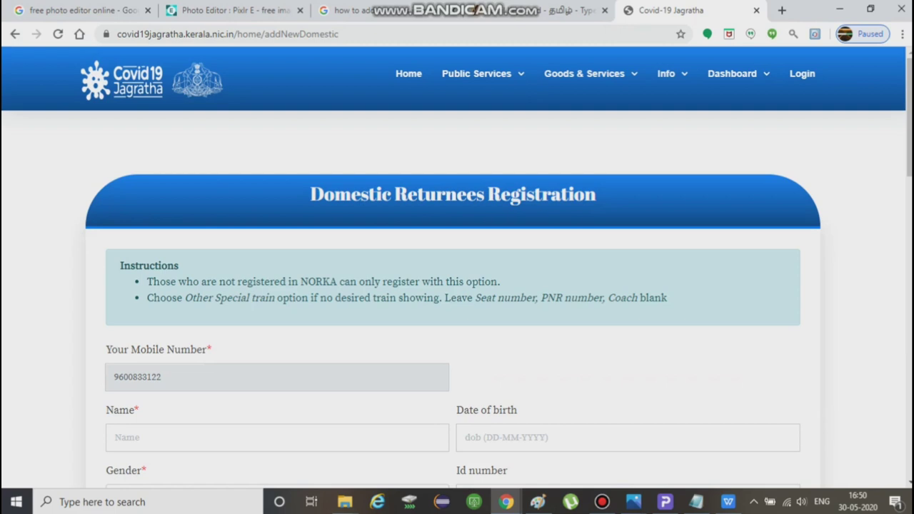
- Enter the applicant's name in the Name field
scroll(457, 286, down, 2)
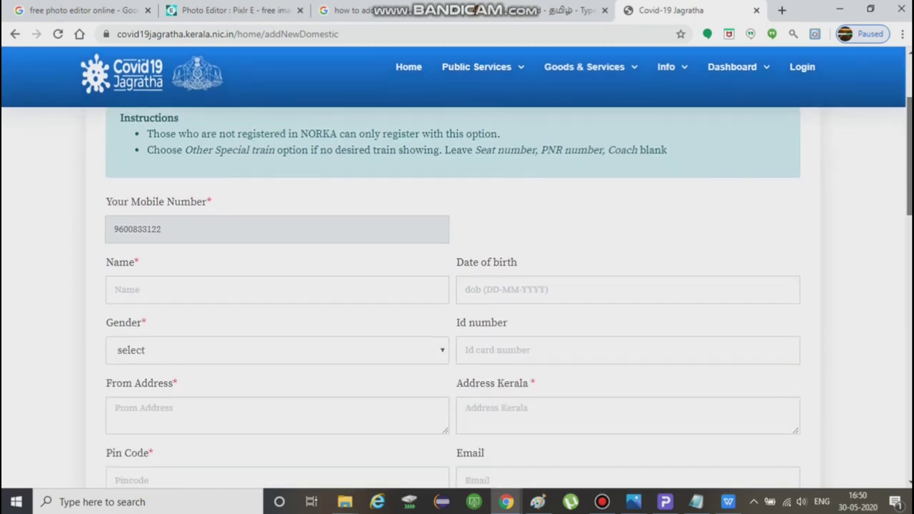
scroll(457, 285, down, 1)
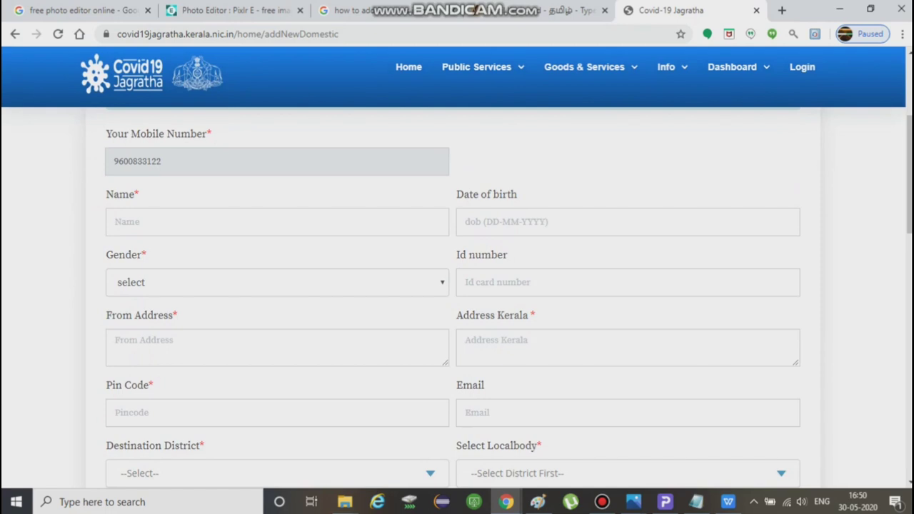
click(115, 222)
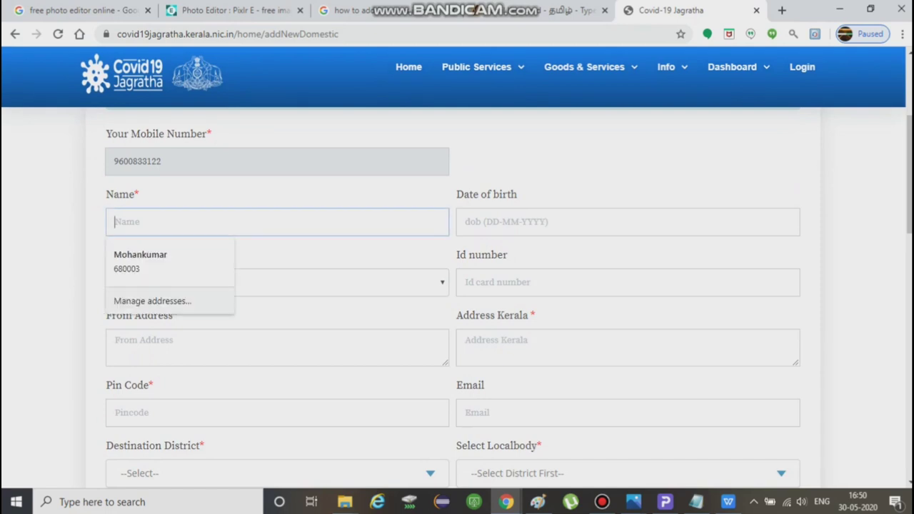
text(Kalai)
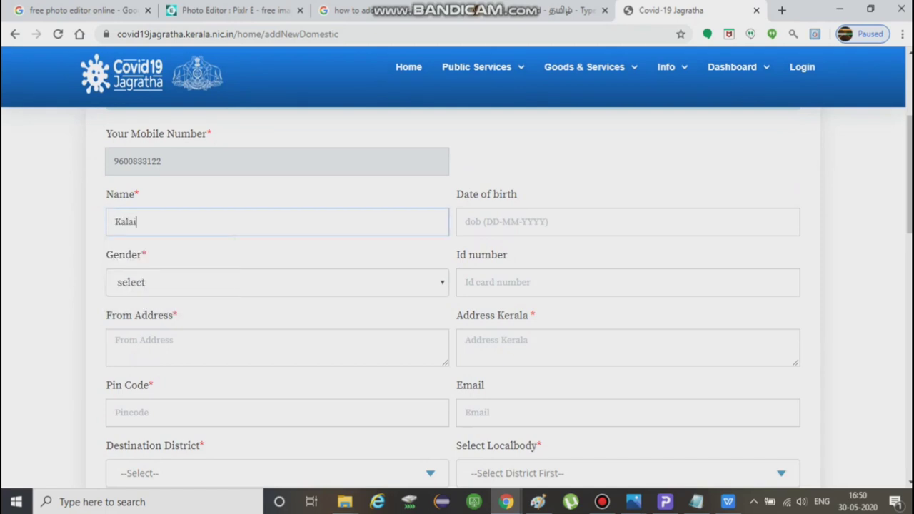
text(vani)
click(465, 221)
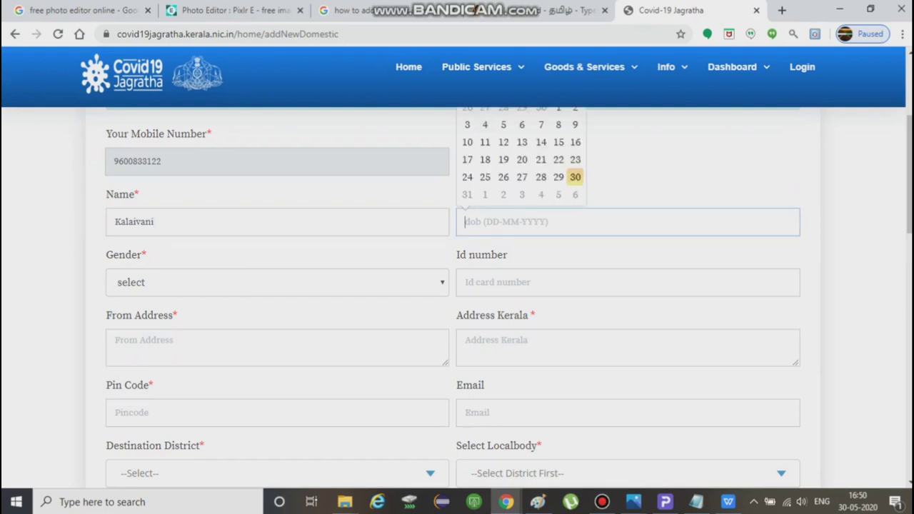
scroll(457, 285, up, 1)
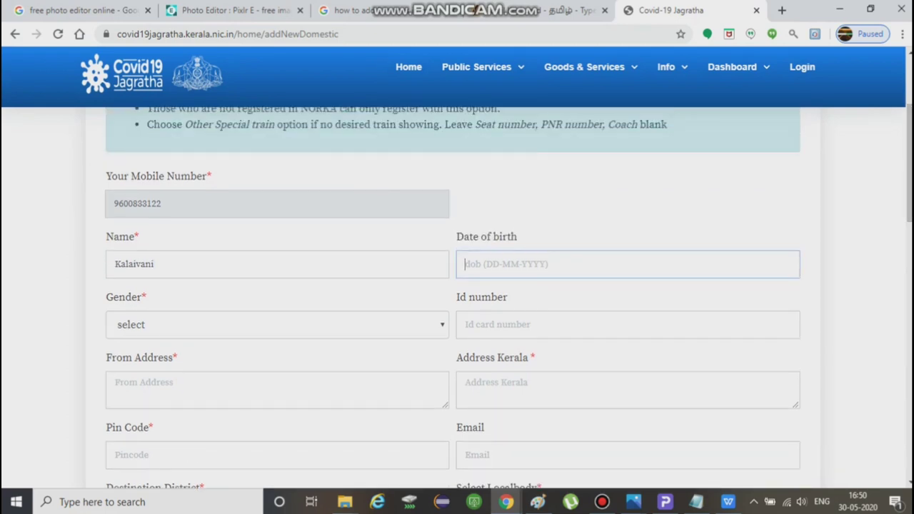
key(Down)
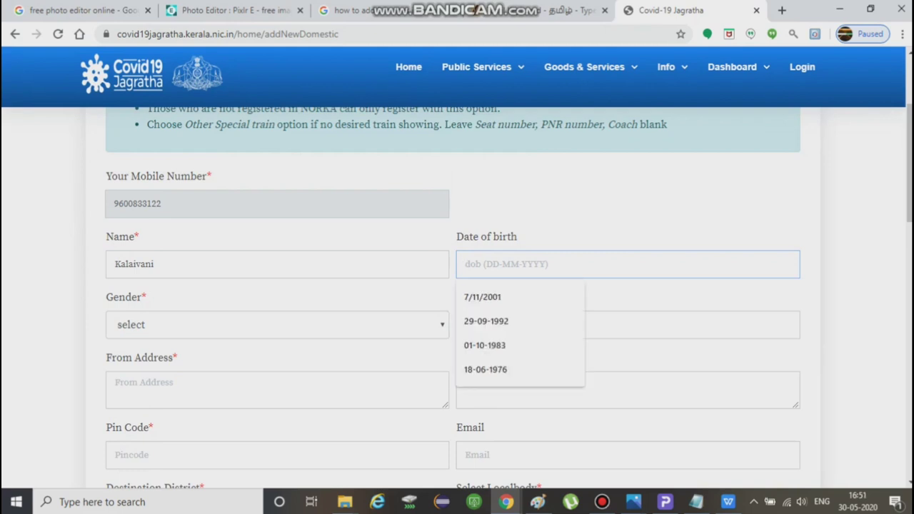
key(Escape)
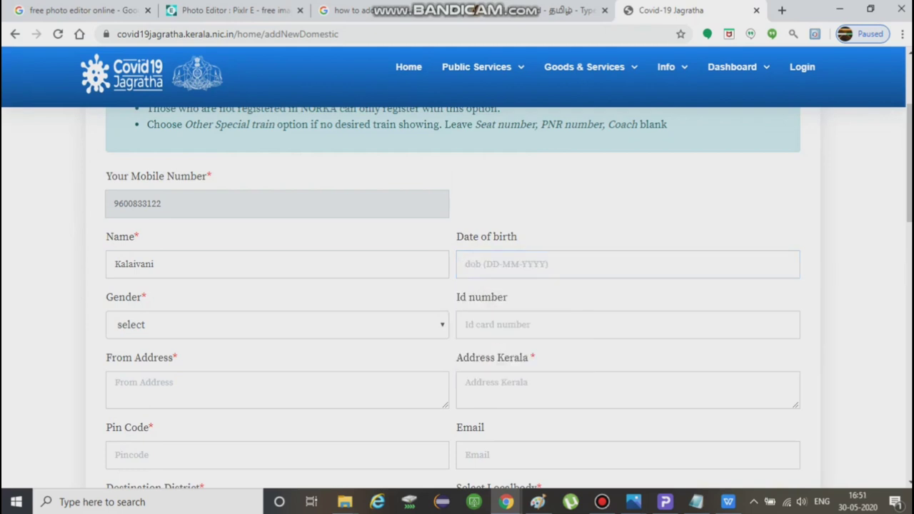
click(485, 265)
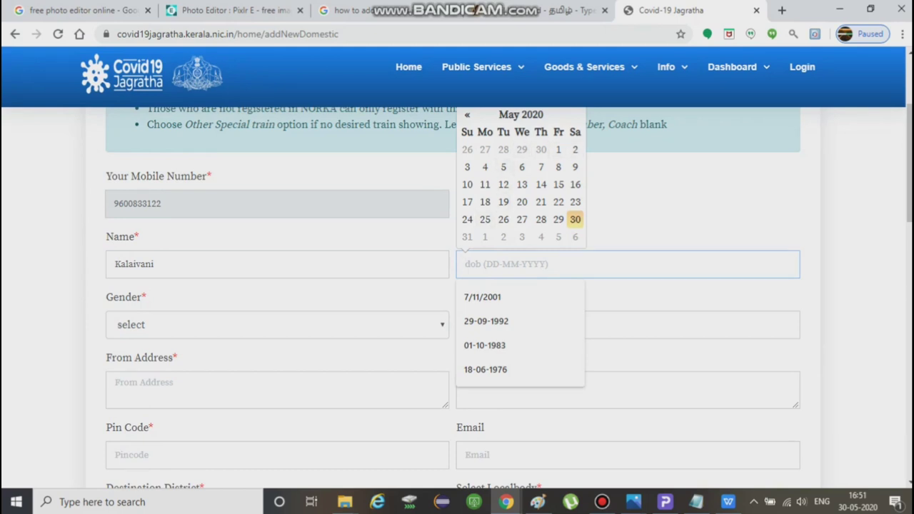
click(522, 114)
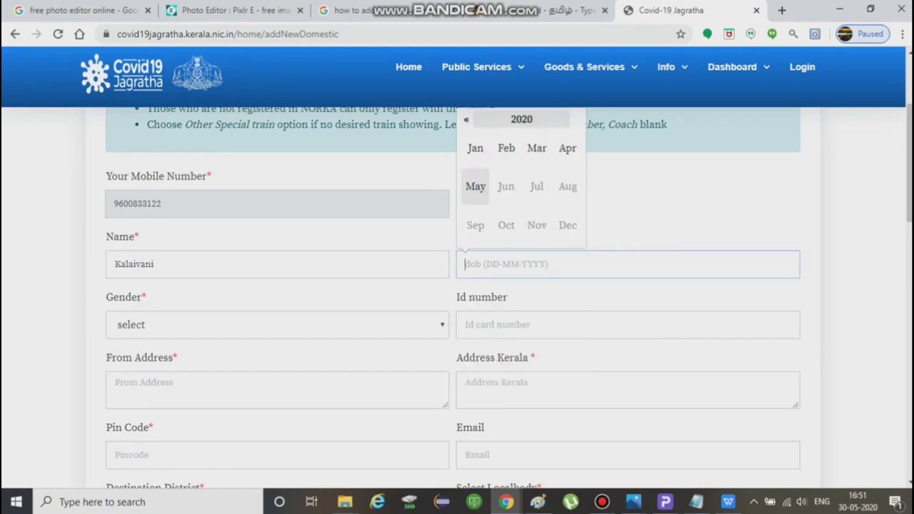
click(521, 118)
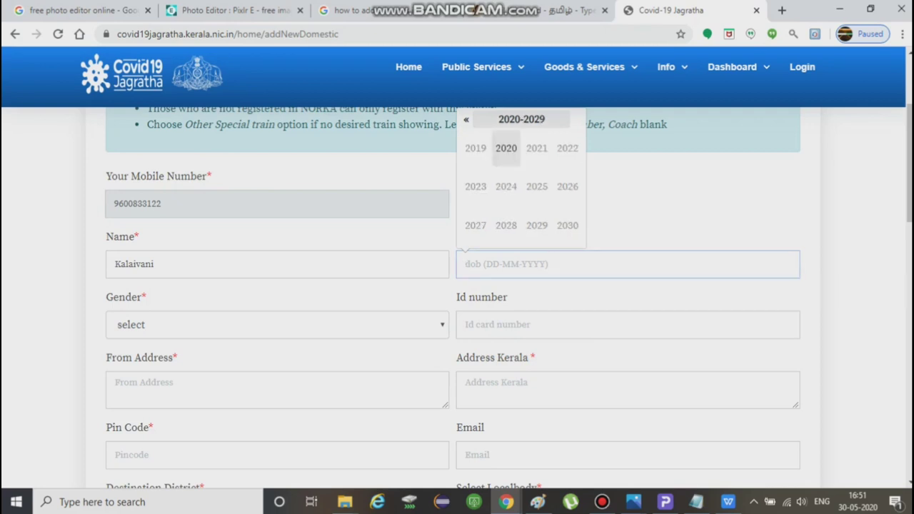
click(522, 118)
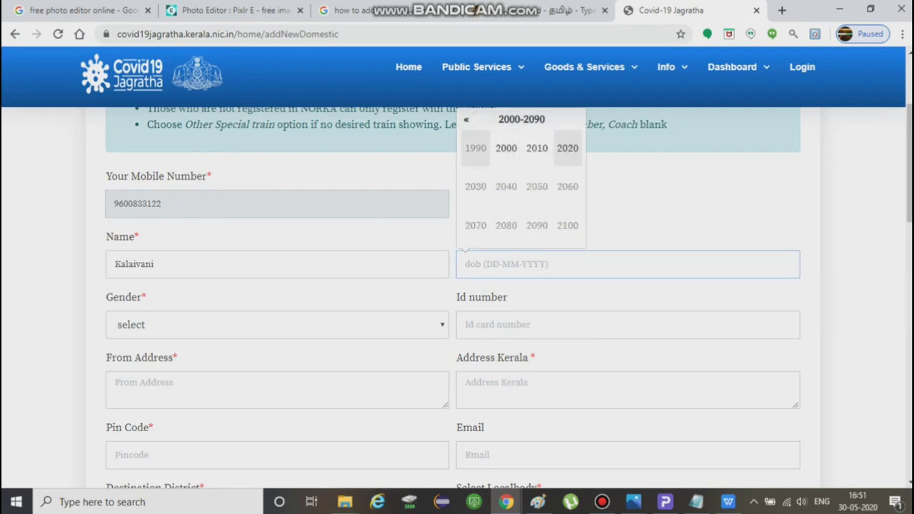
click(475, 148)
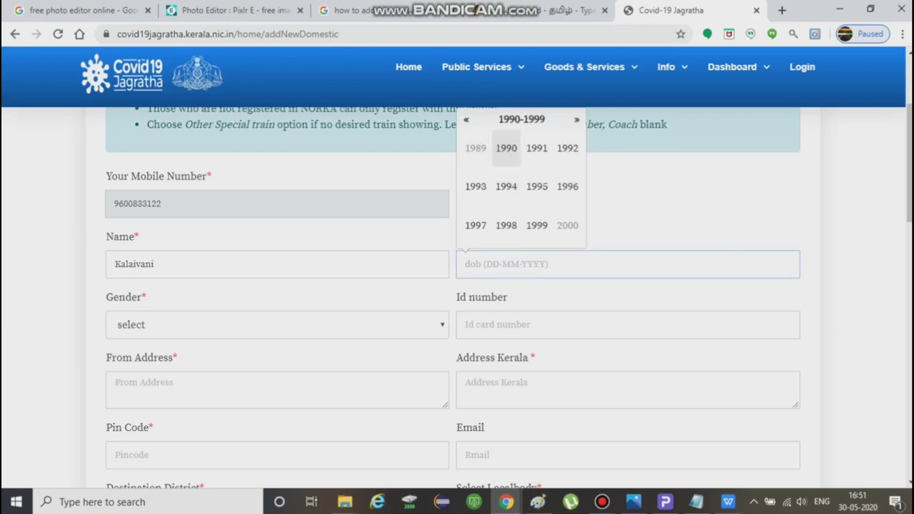
click(506, 148)
click(506, 186)
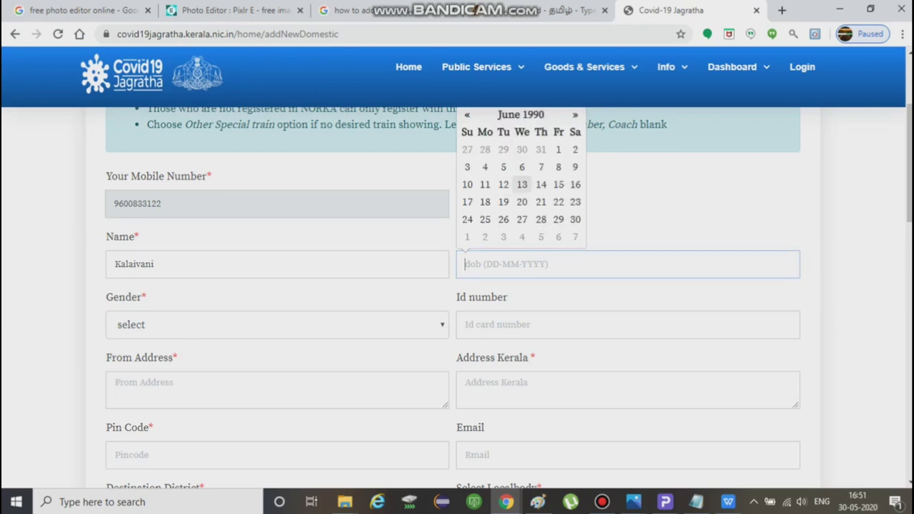
click(523, 184)
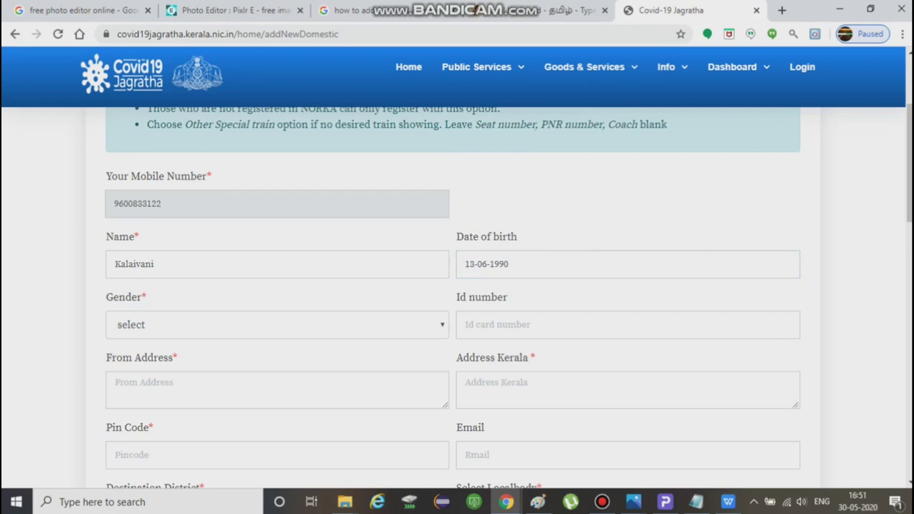
click(277, 324)
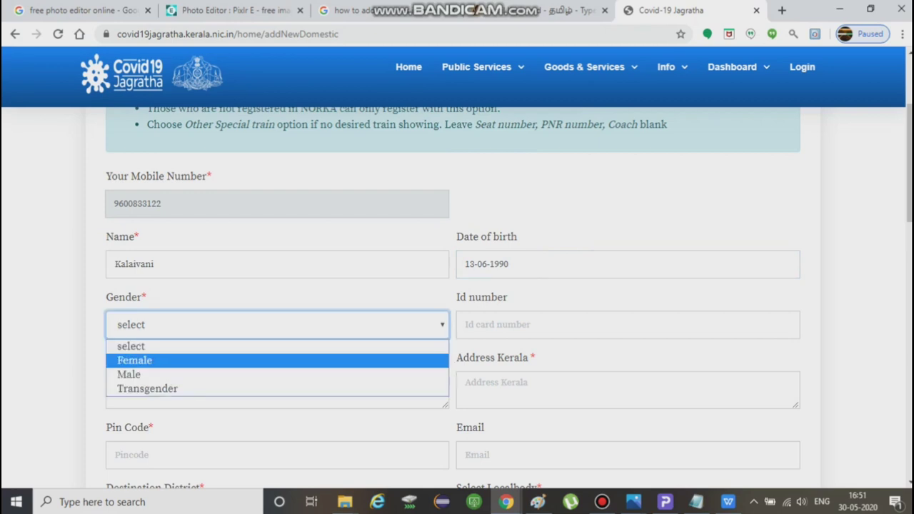
- Set gender to Female and enter the ID card number
key(Return)
click(629, 324)
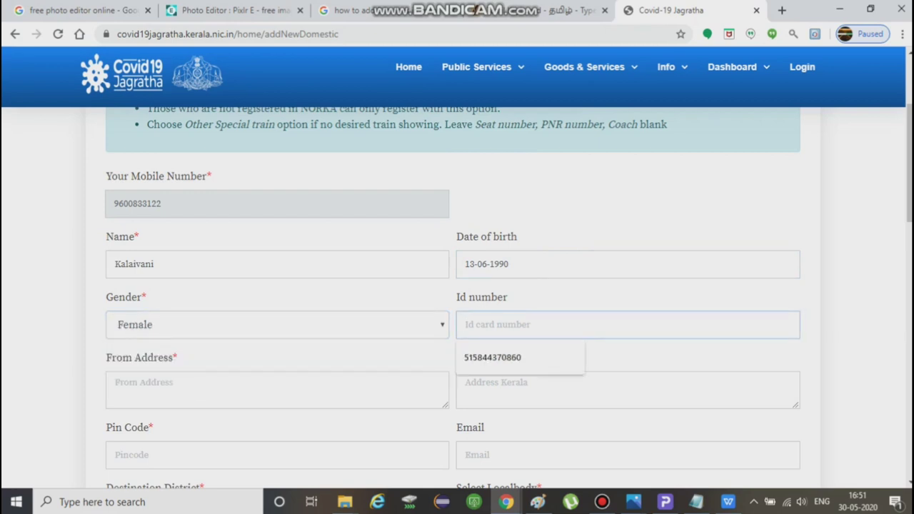
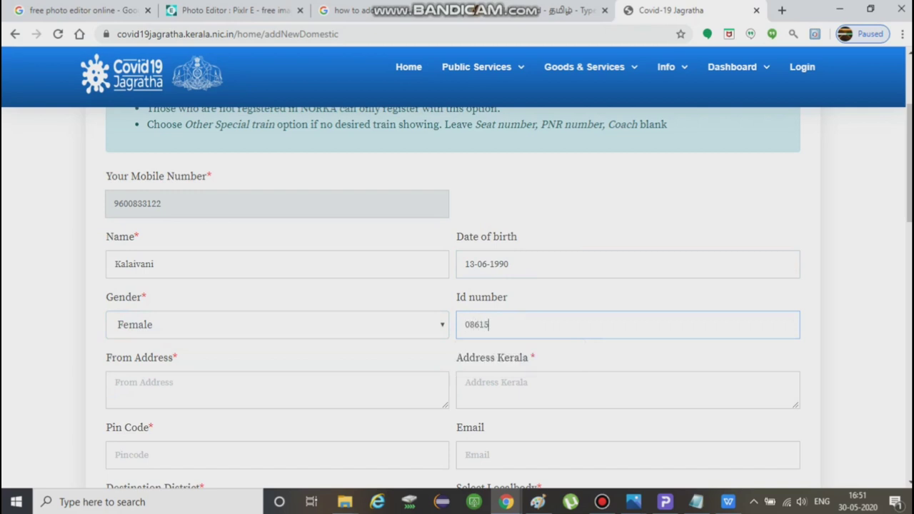
- Fill in the From Address and the Address Kerala fields
click(277, 390)
text(1)
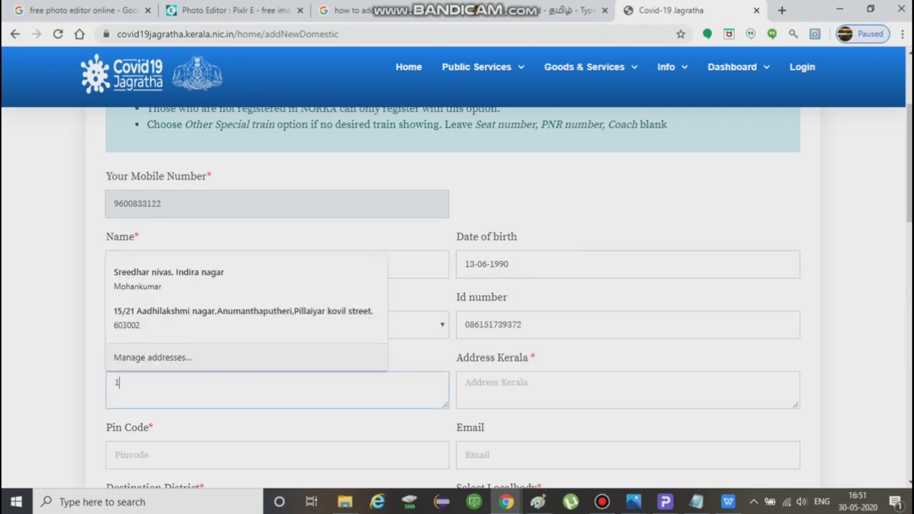
text(4,Chennai)
click(500, 390)
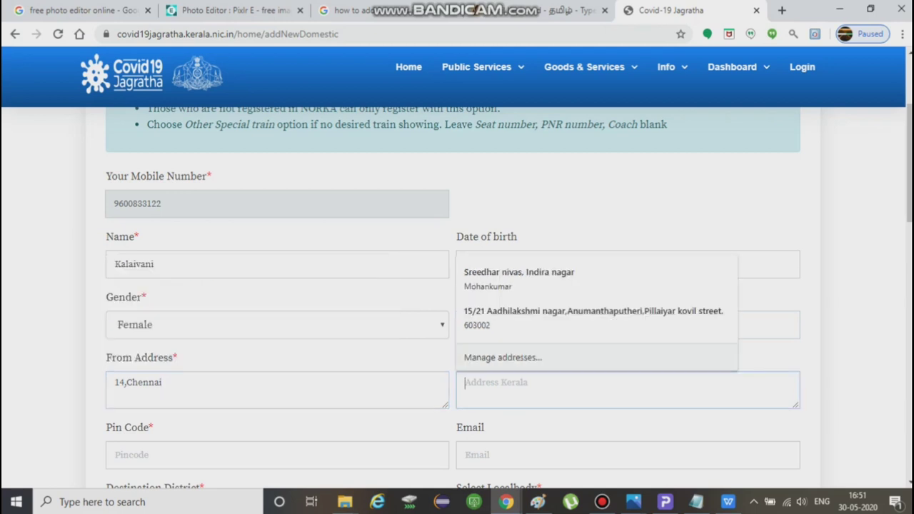
text(Kerala address)
key(Escape)
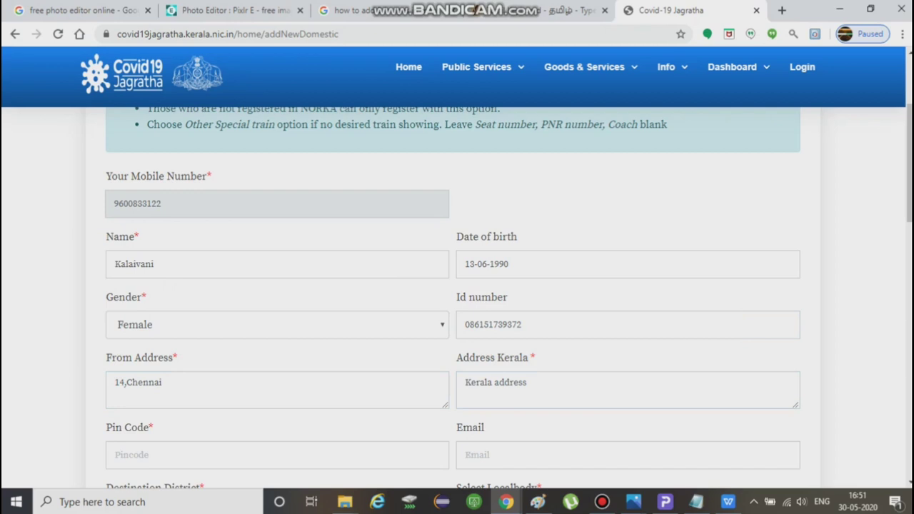
scroll(457, 293, down, 3)
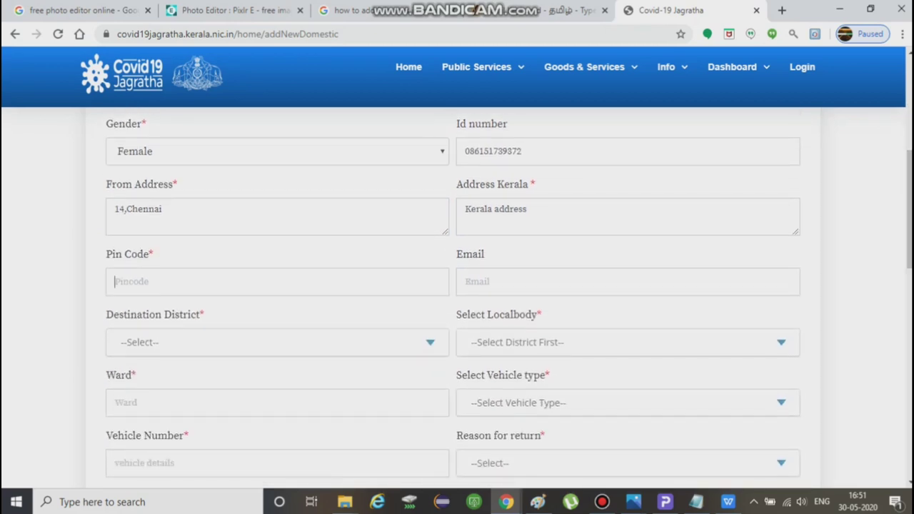
- Enter a six-digit pin code and a Gmail e-mail address, correcting typos
click(115, 281)
text(6666666)
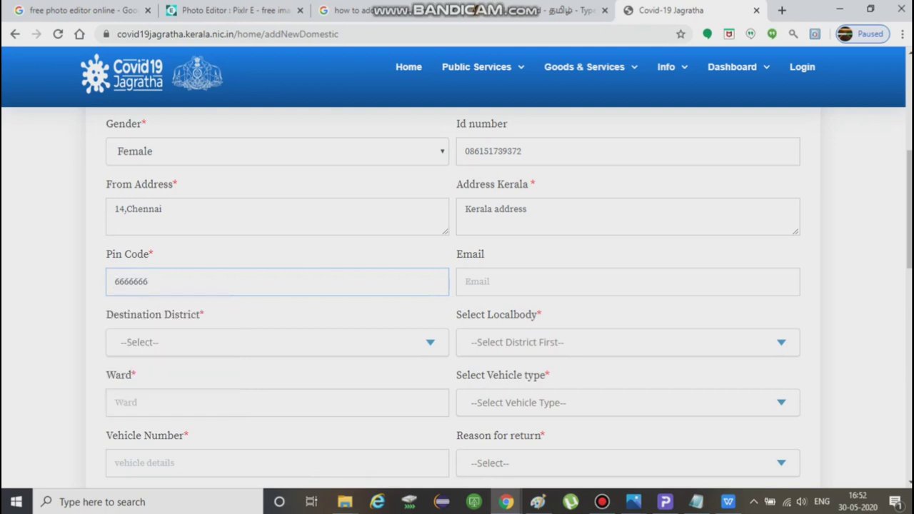
key(BackSpace)
click(465, 281)
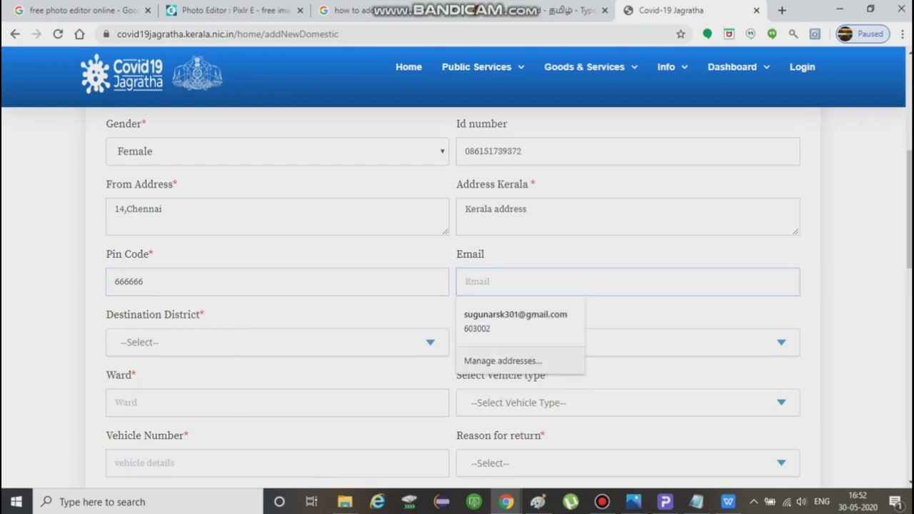
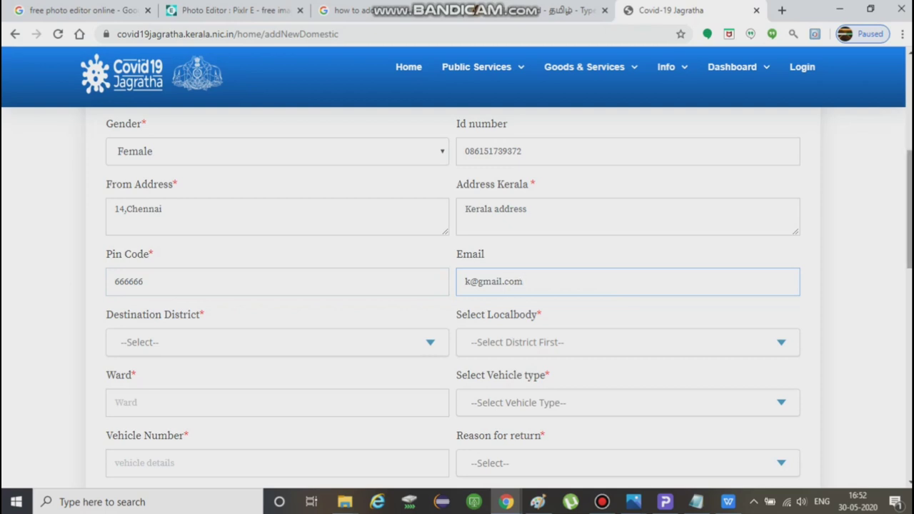
- Choose KANNUR as destination district and KADAMBOOR as local body
scroll(457, 300, down, 2)
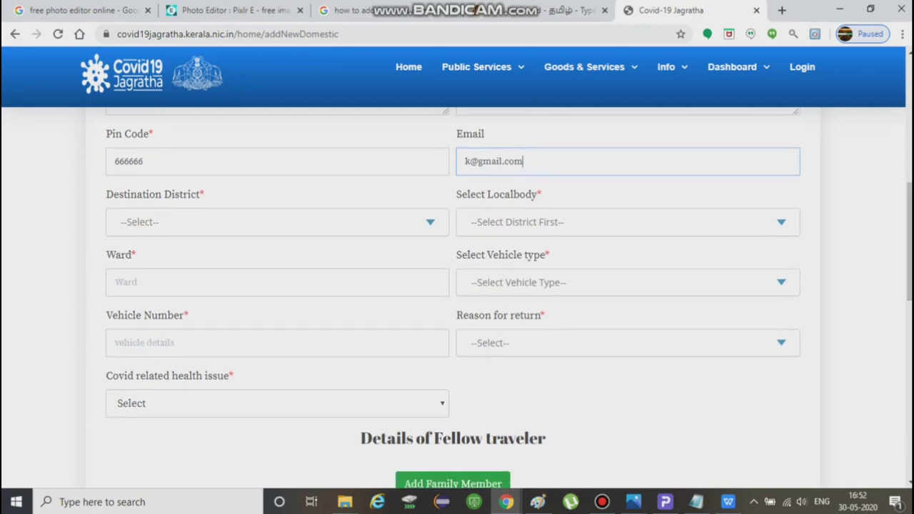
click(278, 222)
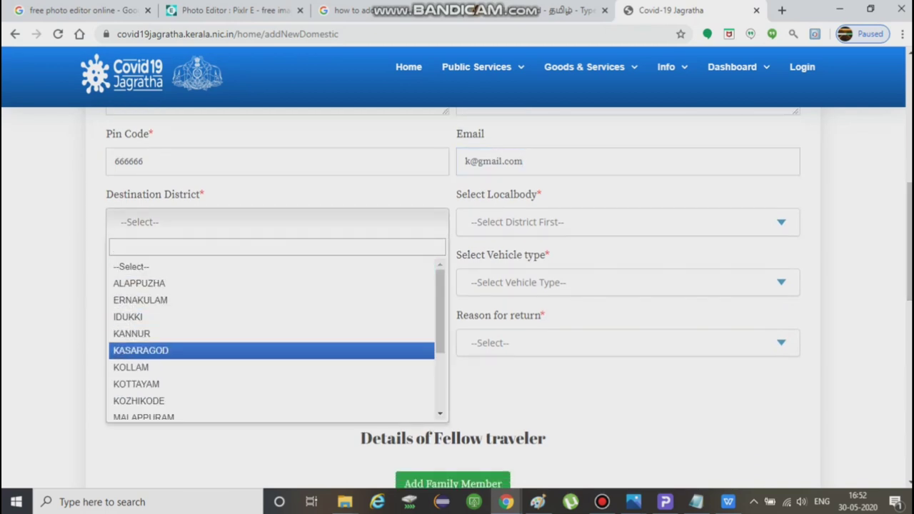
key(Up)
key(Return)
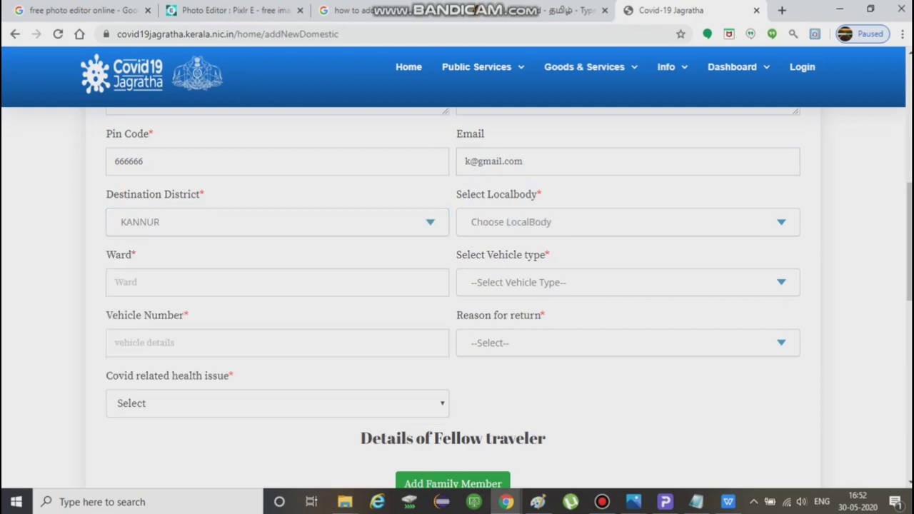
click(629, 223)
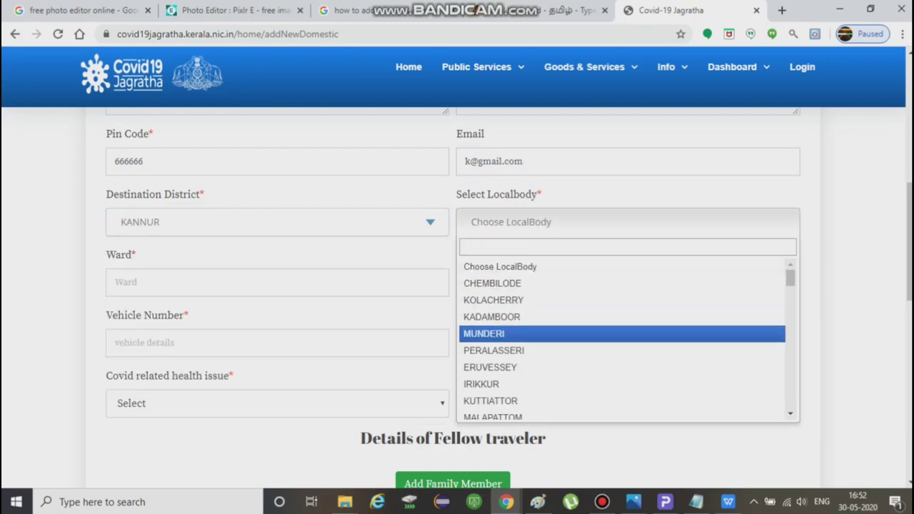
key(Up)
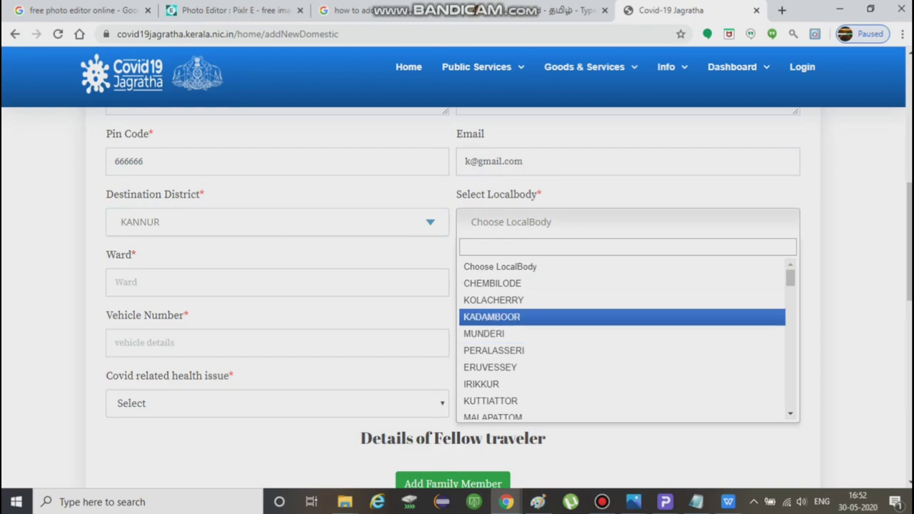
key(Up)
key(Up)
key(Down)
key(Down)
key(Return)
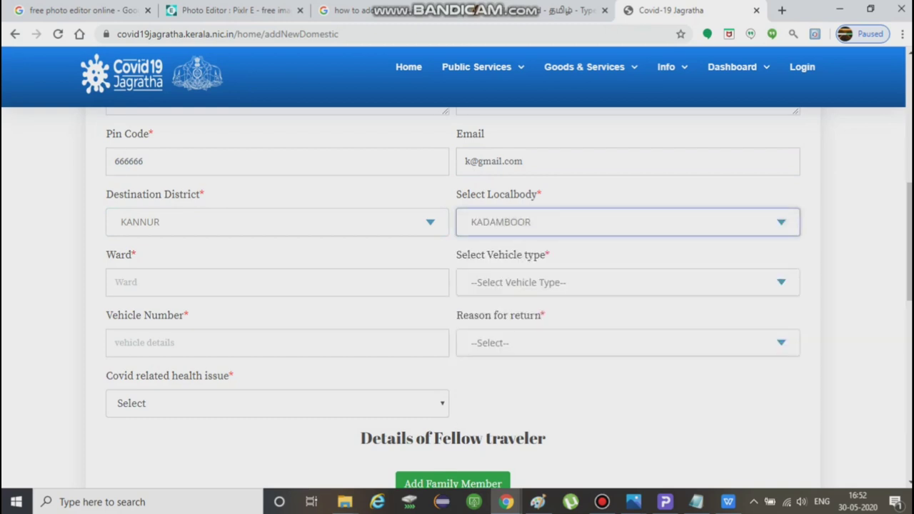
key(Tab)
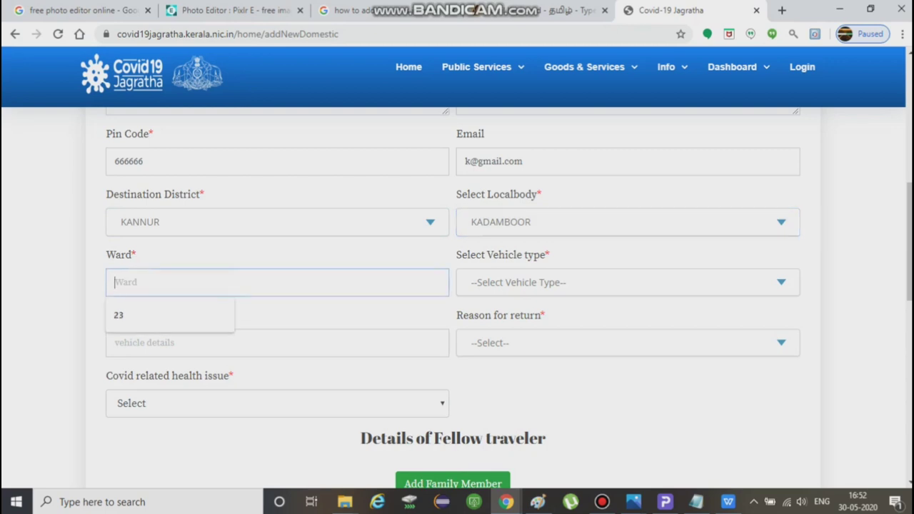
- Set Ward to 4 and choose Small car (5 maximum capacity) as vehicle type
text(4)
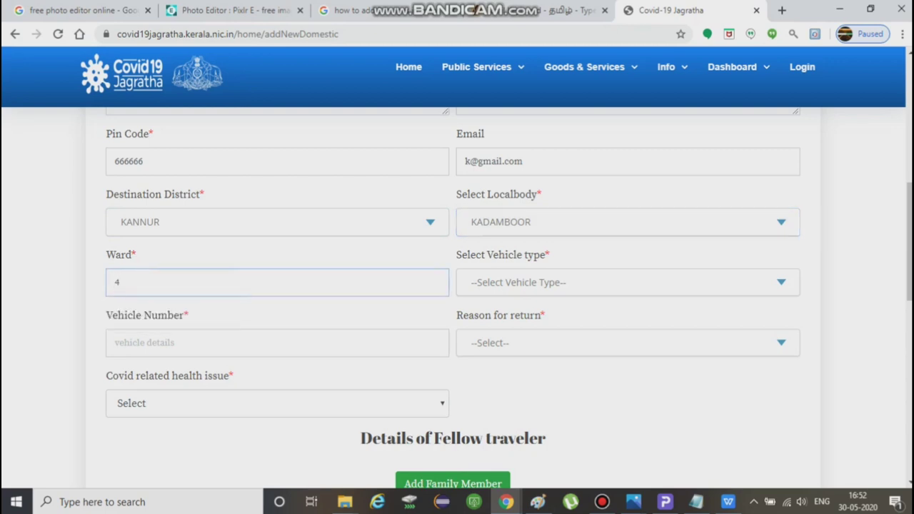
key(Tab)
key(Return)
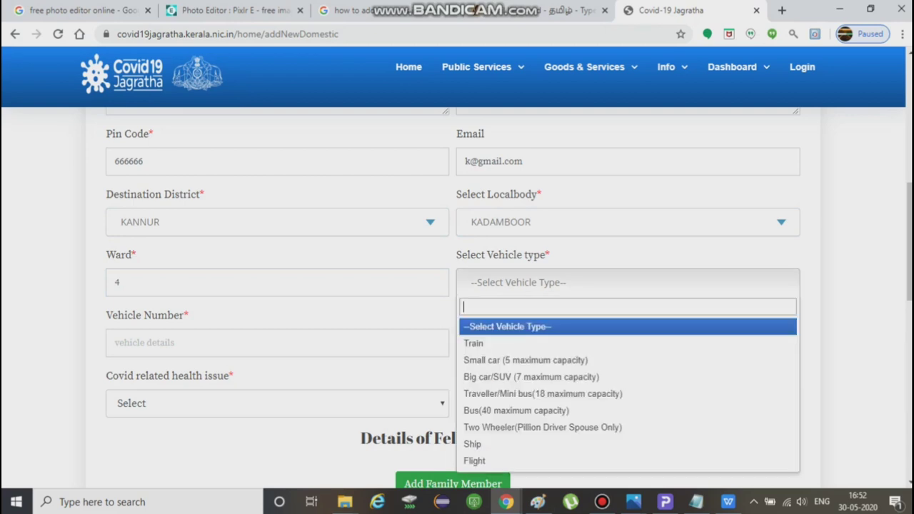
key(Down)
key(Down)
key(Down)
key(Down)
key(Down)
key(Down)
key(Down)
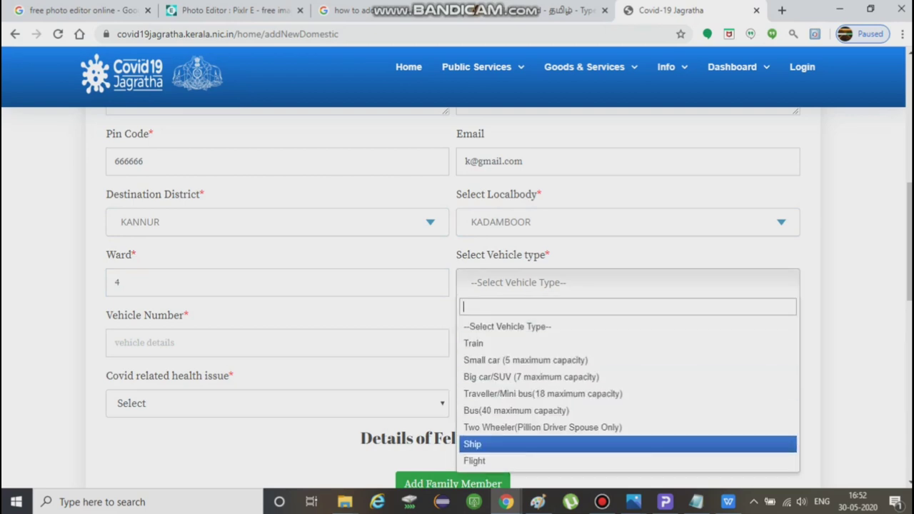
key(Up)
key(Up)
key(Up)
key(Up)
key(Up)
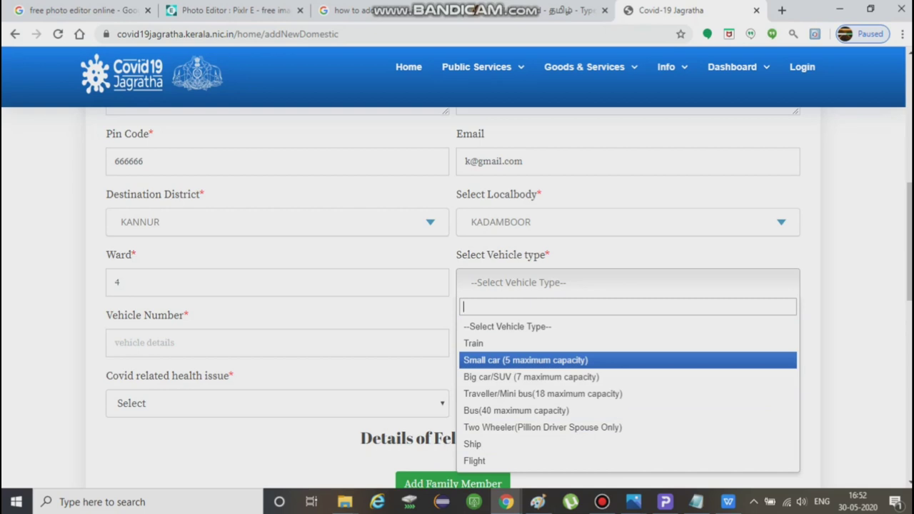
key(Down)
key(Up)
key(Down)
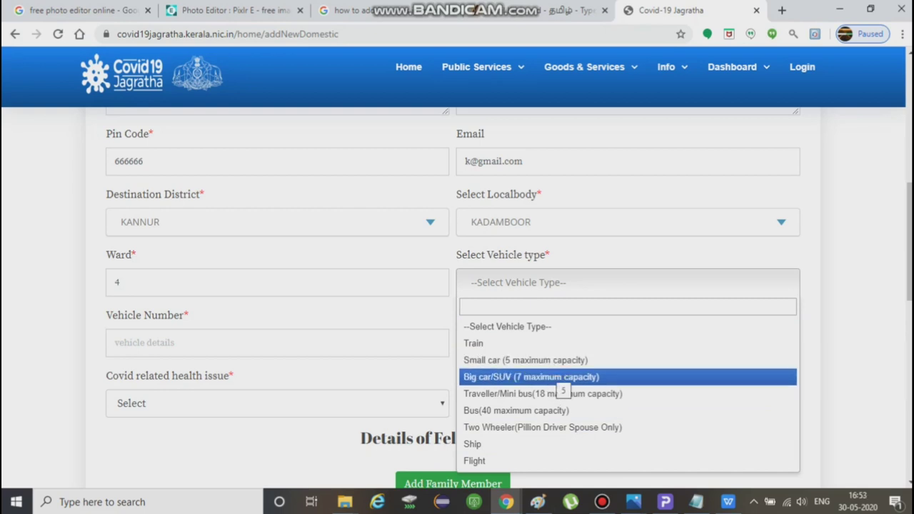
key(Up)
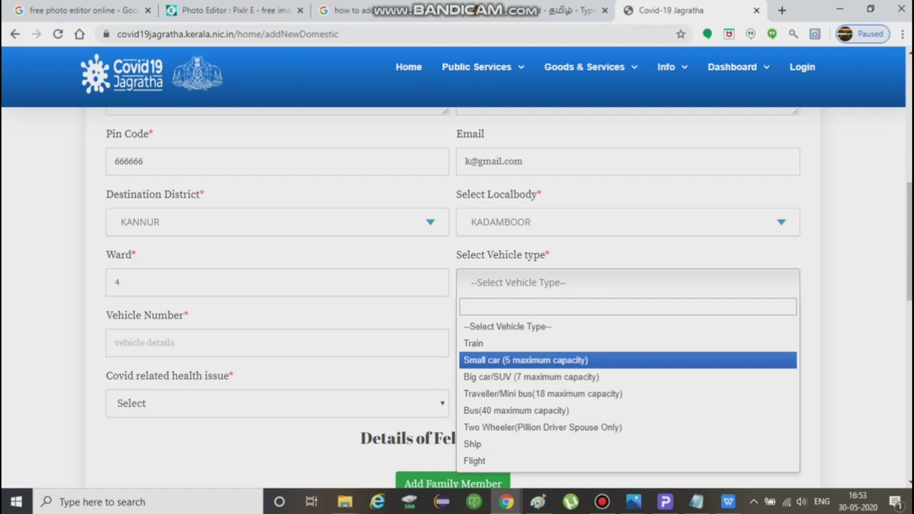
key(Return)
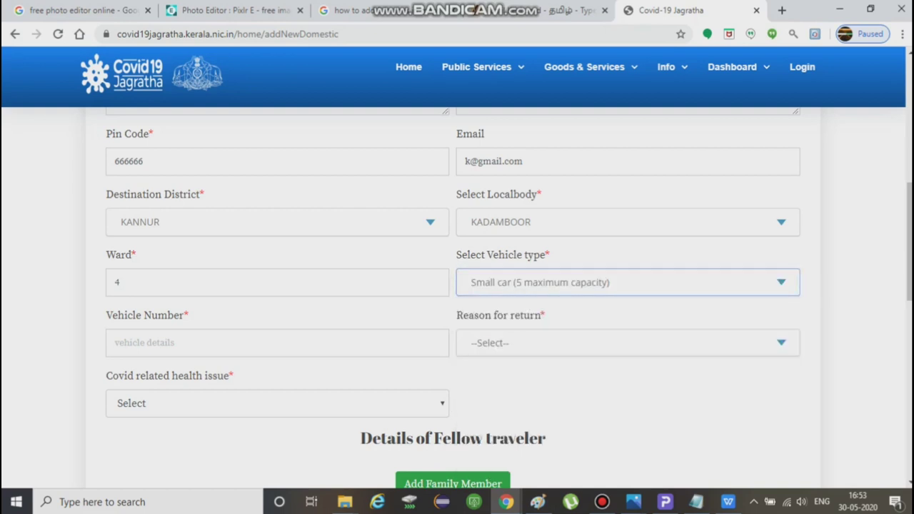
- Recheck the vehicle type list, then return to the Ward field
key(Return)
key(Up)
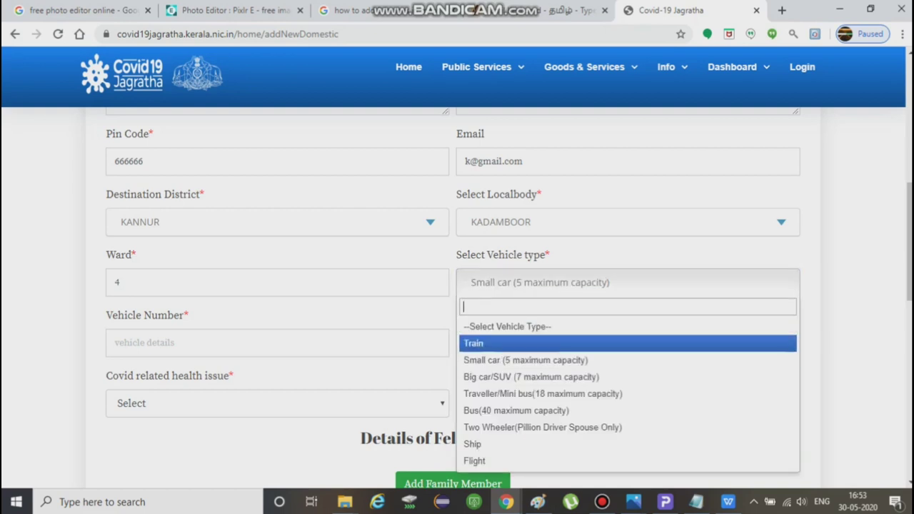
key(Down)
key(Down)
key(Down)
key(Down)
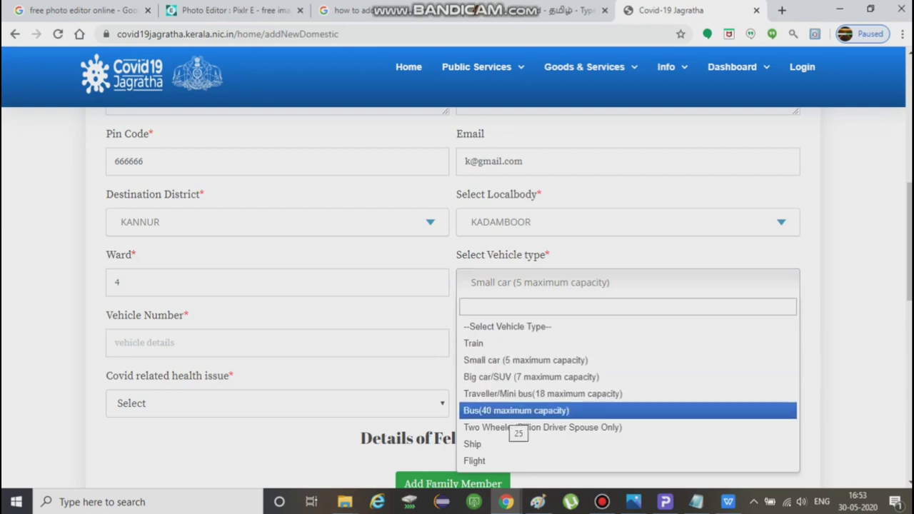
click(277, 343)
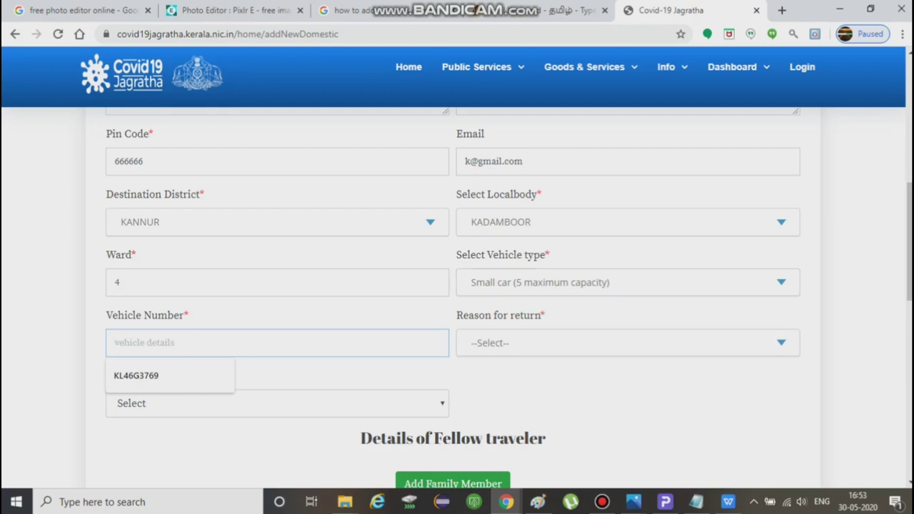
key(Escape)
click(277, 283)
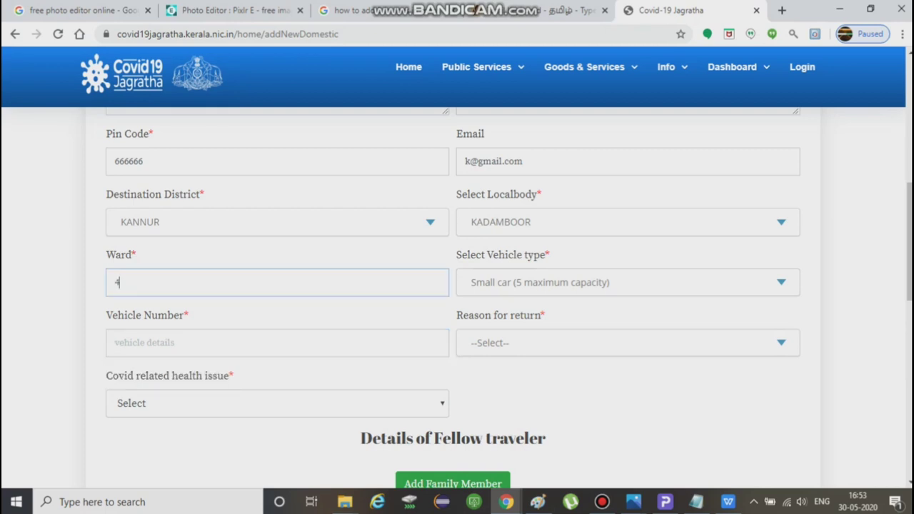
- Enter the vehicle number and change its KL prefix to TN
click(277, 343)
text(KL1)
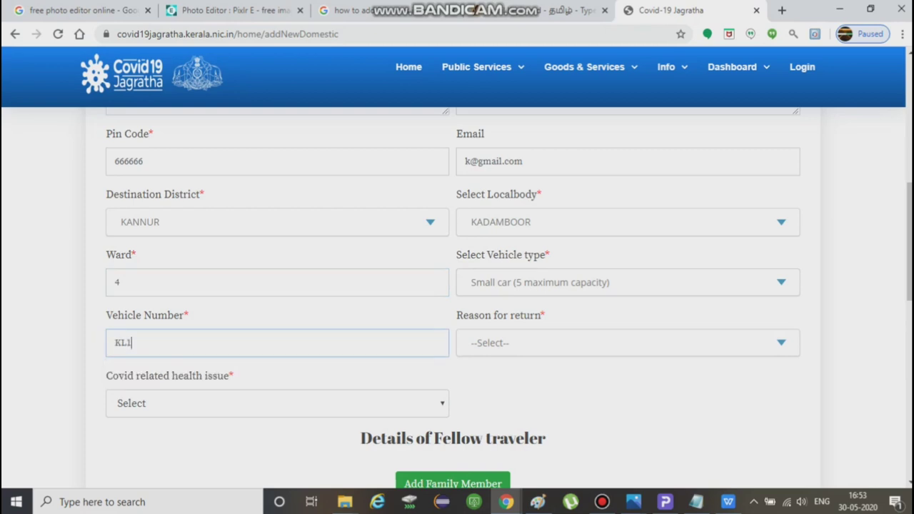
text(2345)
click(115, 343)
key(Delete)
key(Delete)
text(TN)
- Look through the Reason for return and Covid health issue lists without selecting anything
key(Tab)
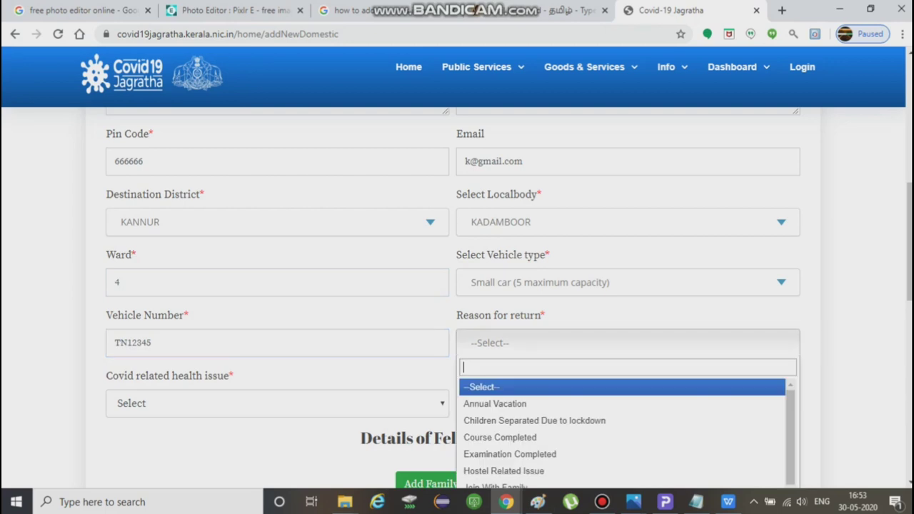
scroll(509, 298, down, 1)
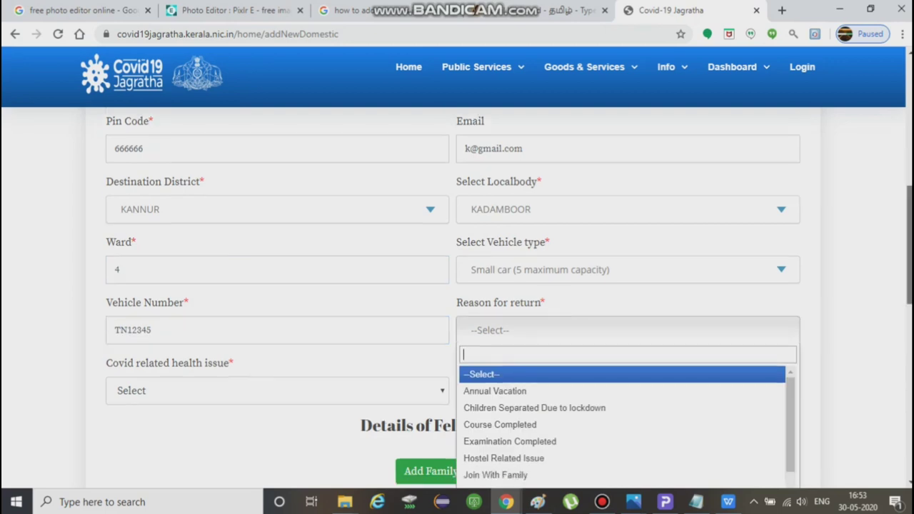
key(Down)
key(Down)
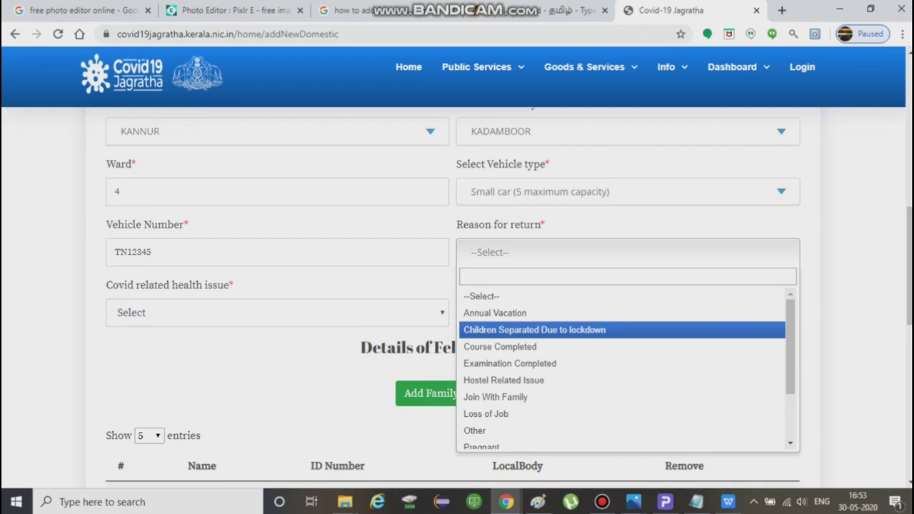
key(Down)
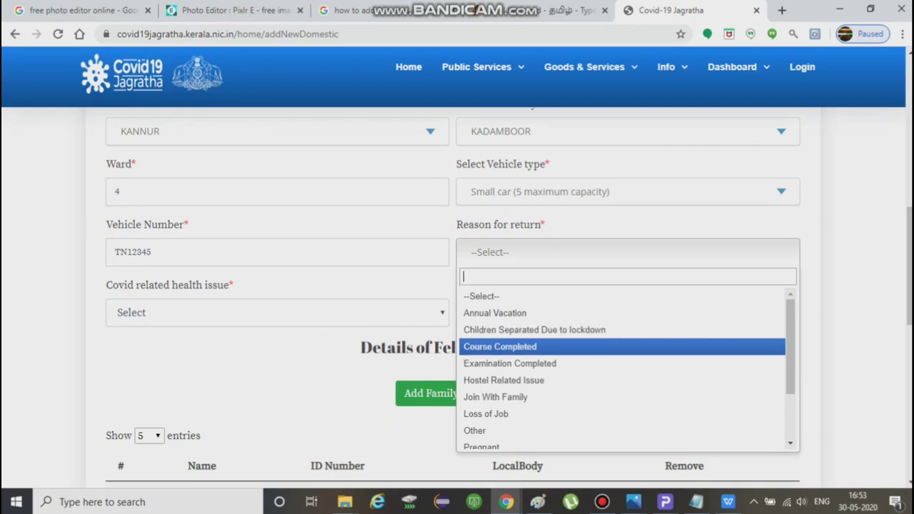
key(Down)
key(Down)
key(Down)
key(Up)
key(Up)
key(Up)
key(Up)
key(Up)
key(Up)
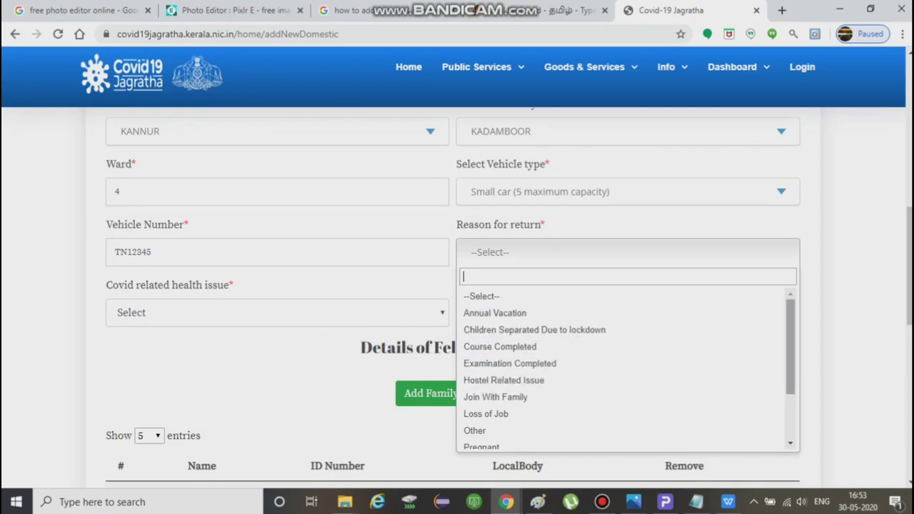
scroll(629, 368, down, 2)
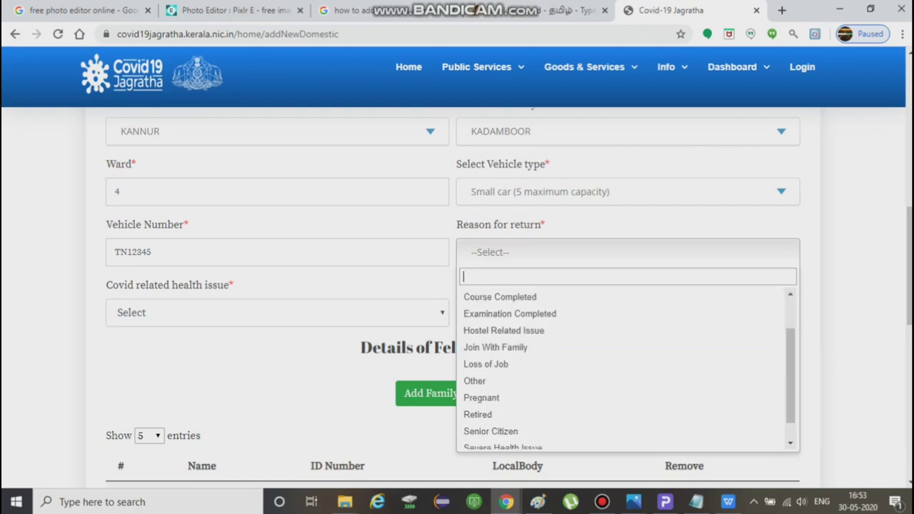
key(Escape)
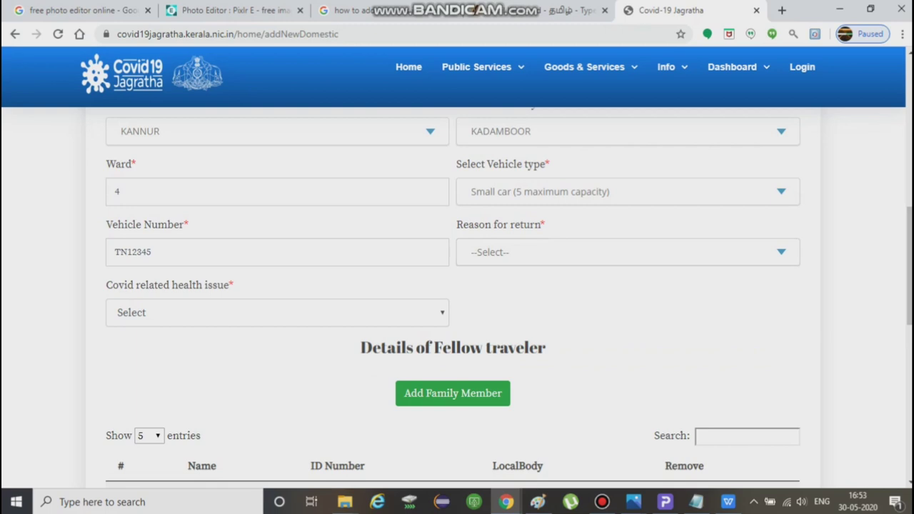
click(277, 312)
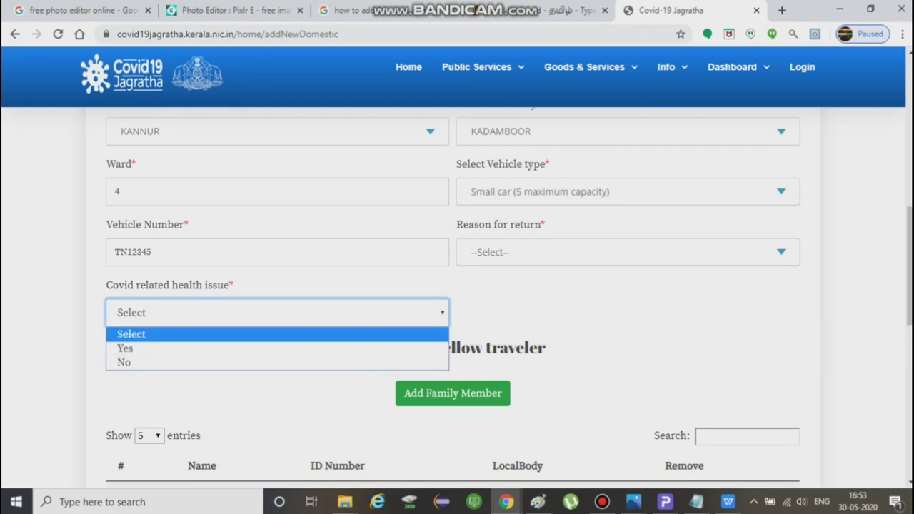
key(Escape)
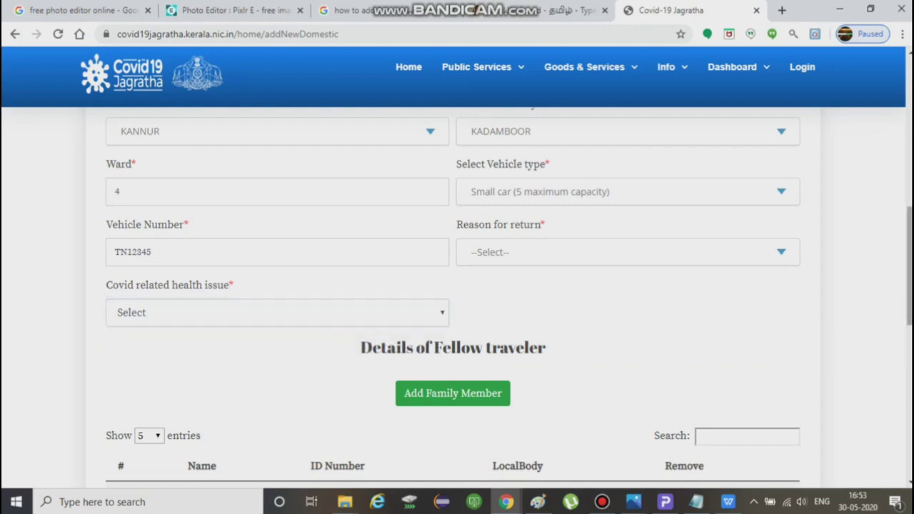
scroll(457, 300, down, 1)
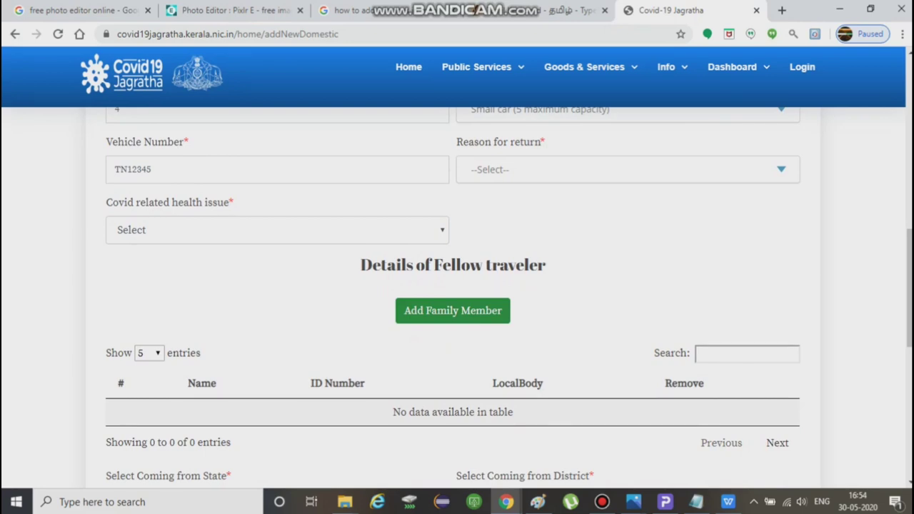
- Open the Add Family Member form for a fellow traveller
click(453, 310)
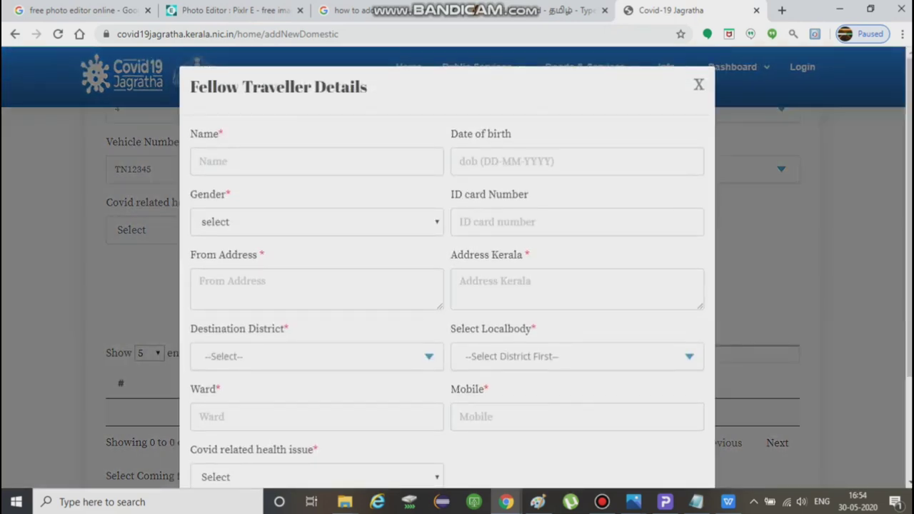
click(317, 161)
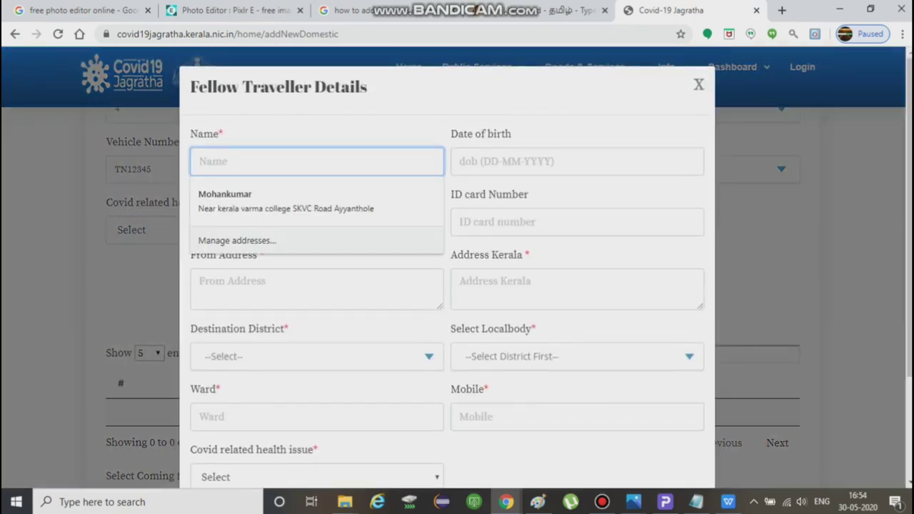
key(Escape)
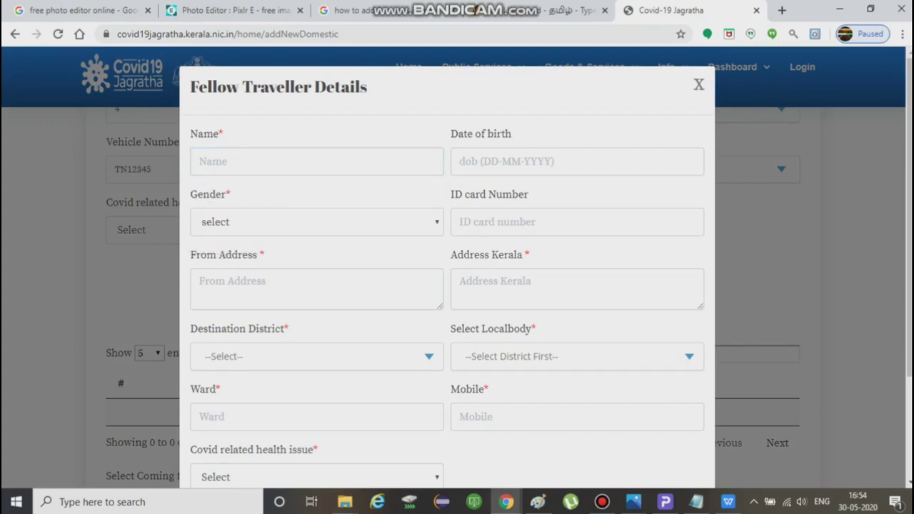
click(317, 221)
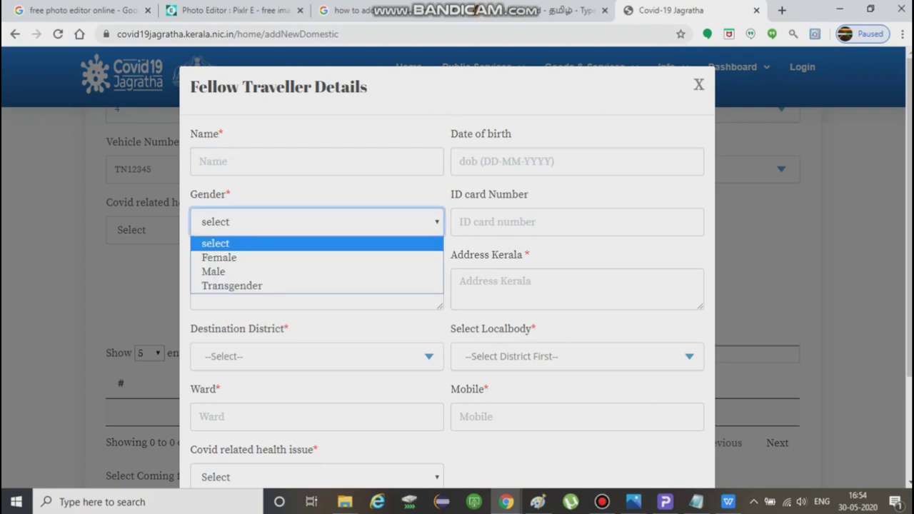
key(Escape)
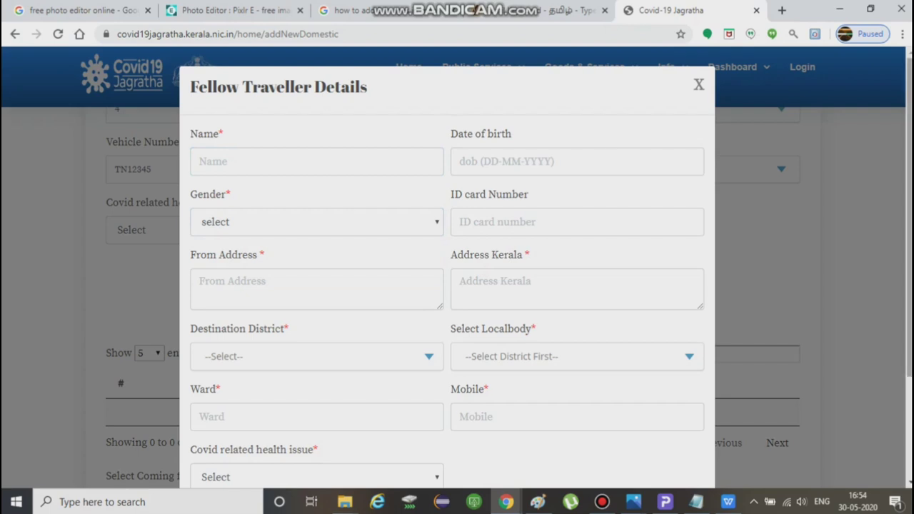
scroll(447, 272, down, 1)
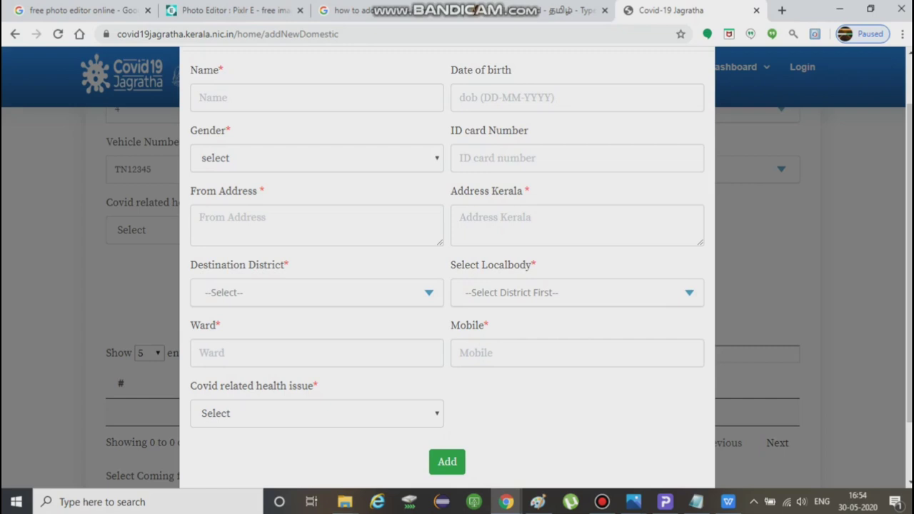
- Enter the traveller's name, date of birth 04-05-2020 and gender Female
click(317, 97)
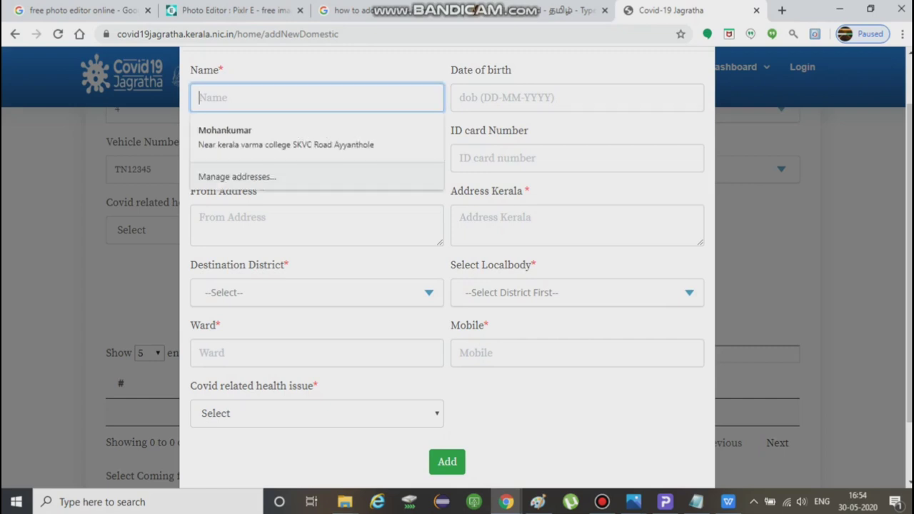
text(Hema)
click(577, 97)
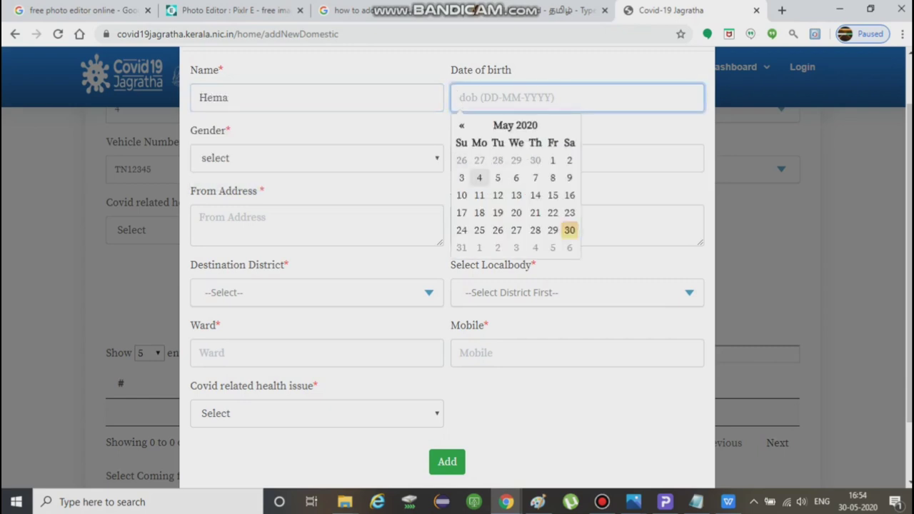
click(479, 178)
click(316, 158)
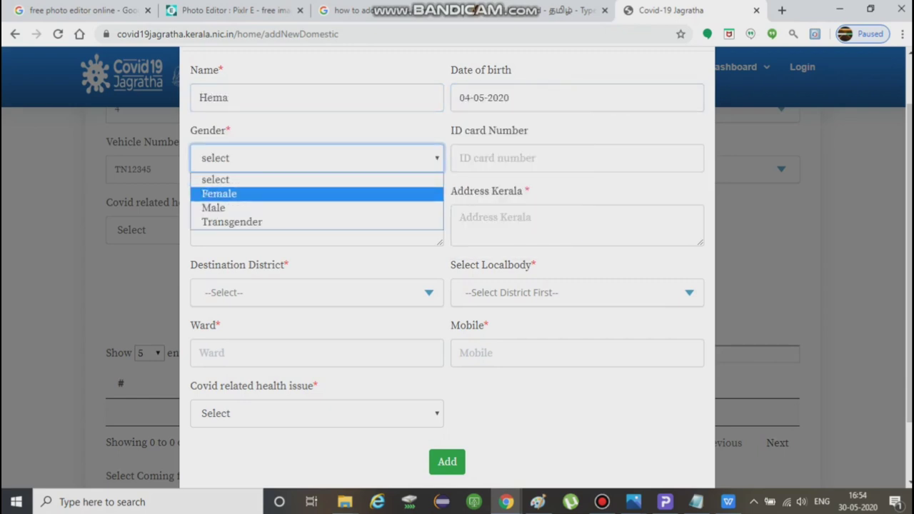
click(224, 193)
- Fill in the traveller's ID number, From Address 'TN' and Kerala address 'KL'
click(578, 158)
text(1)
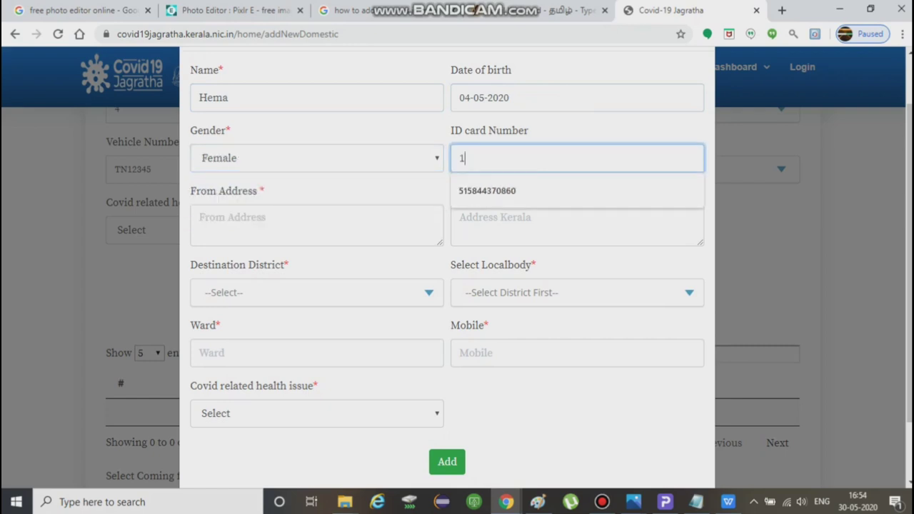
text(2345678)
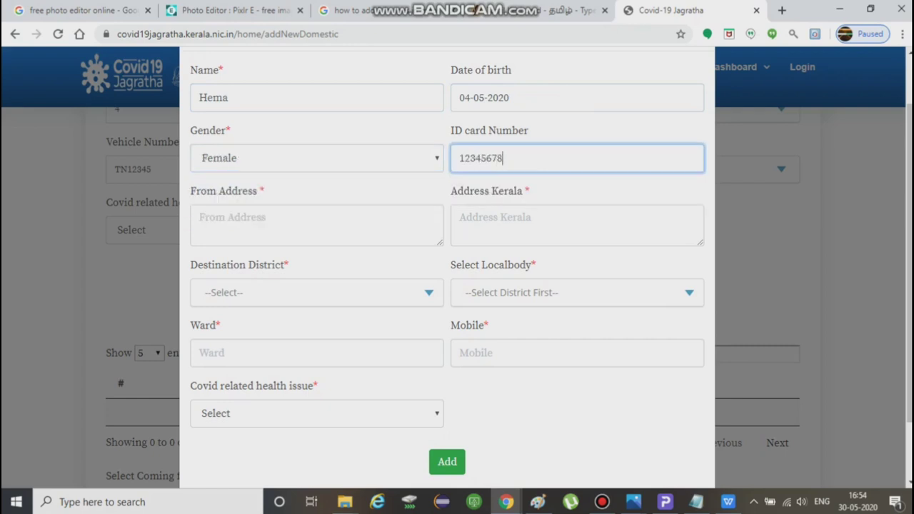
key(Tab)
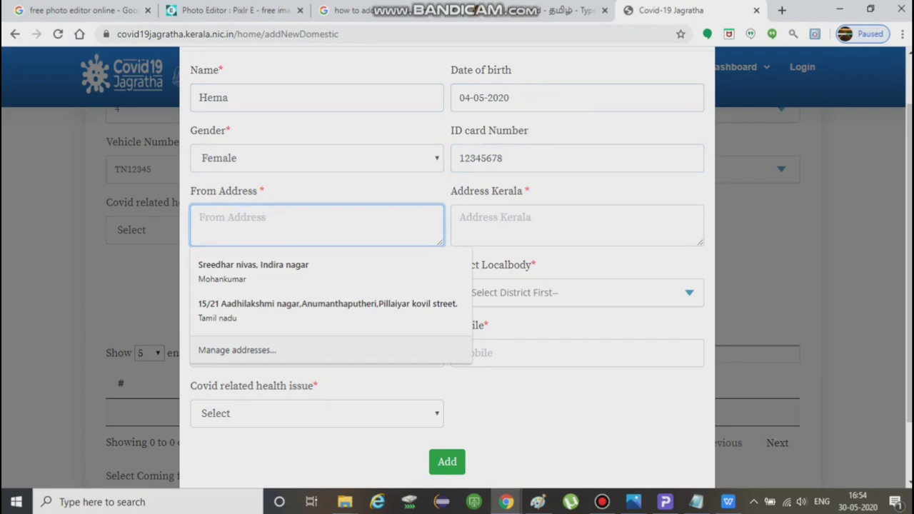
text(TN)
key(Tab)
text(KL)
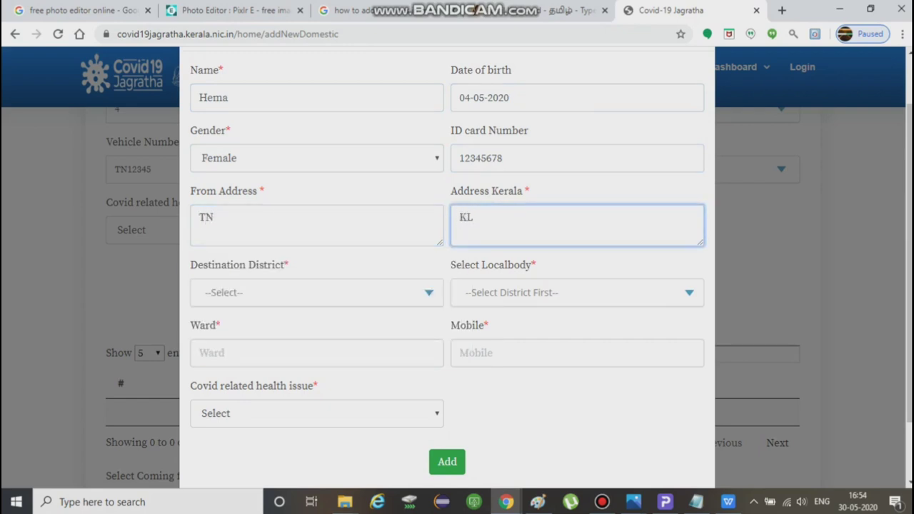
- Set the traveller's district to ERNAKULAM, local body Alangadu and ward 12
key(Tab)
key(Down)
key(Down)
key(Down)
key(Return)
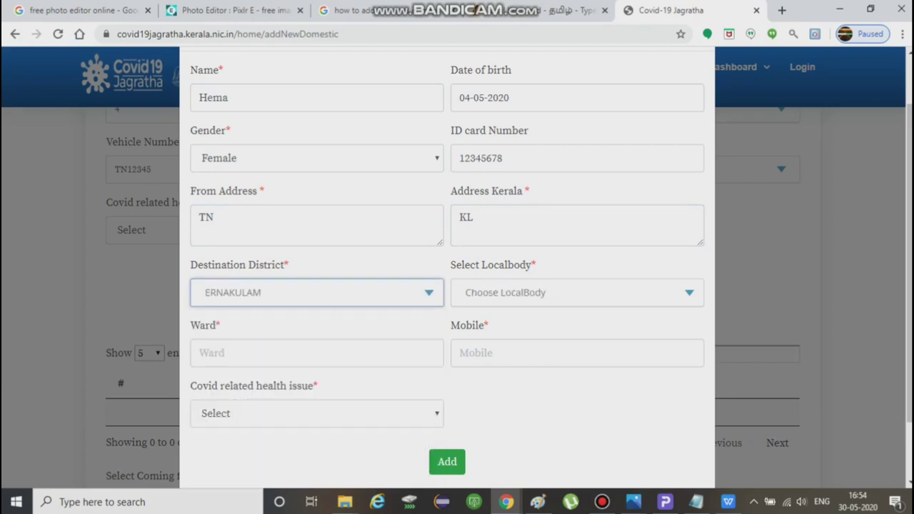
key(Tab)
key(Down)
key(Down)
key(Down)
key(Return)
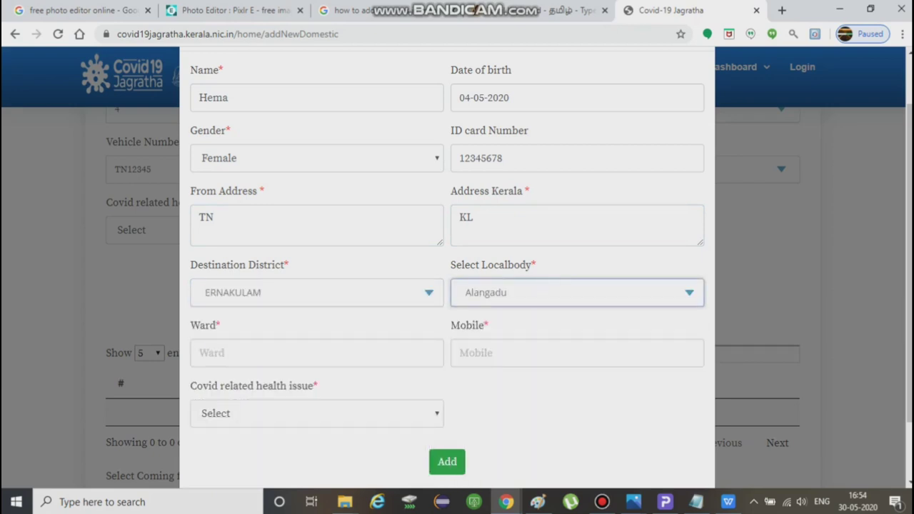
key(Tab)
text(12)
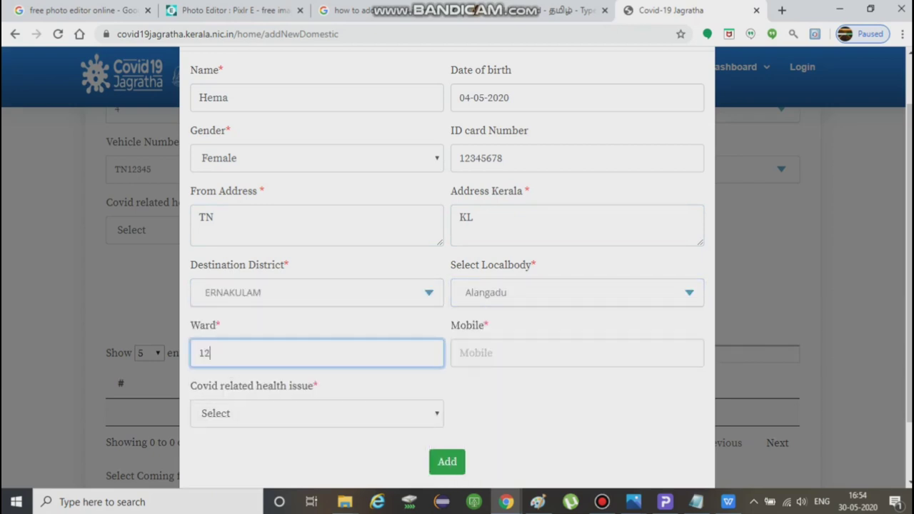
text(8111)
key(BackSpace)
key(BackSpace)
key(BackSpace)
key(BackSpace)
- Enter the traveller's mobile number, answer No for Covid health issue, and add them
click(578, 353)
text(1)
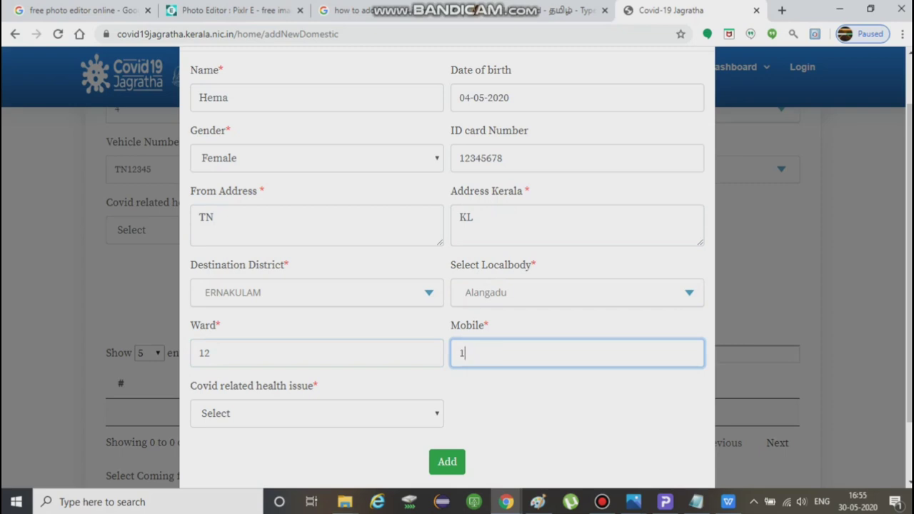
text(234567890)
click(317, 413)
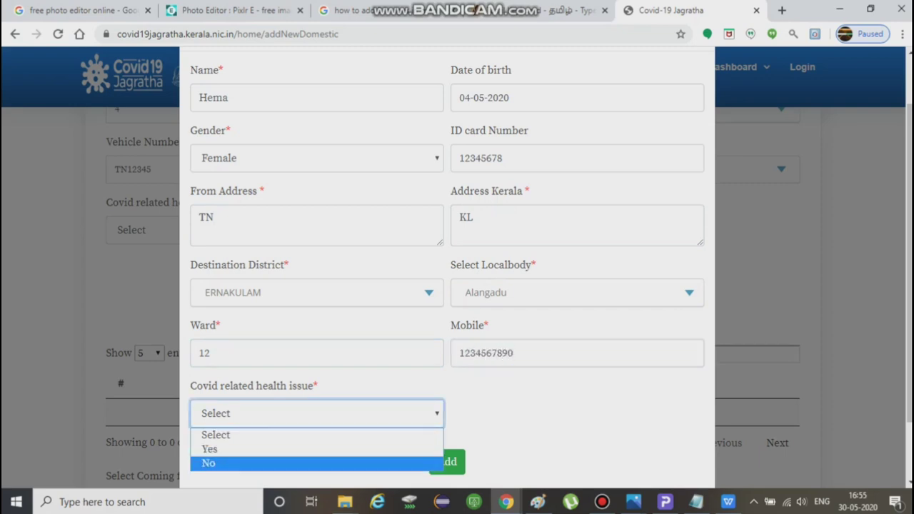
click(214, 462)
click(448, 461)
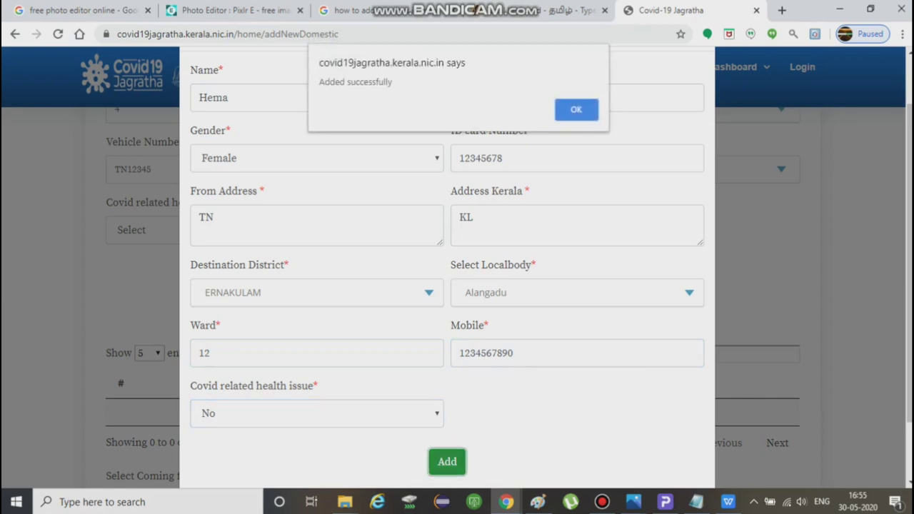
- Dismiss the 'Added successfully' alert and close Fellow Traveller Details, leaving the Alangadu entry listed
key(Return)
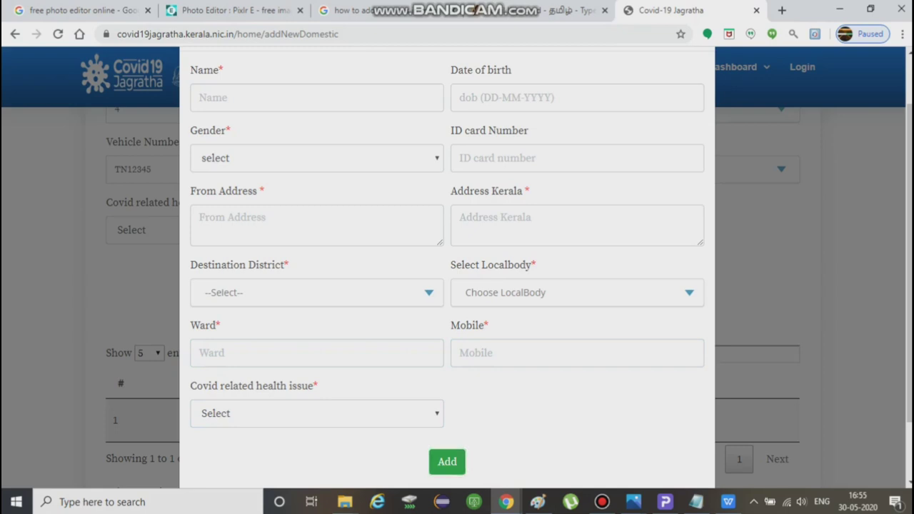
scroll(447, 272, up, 2)
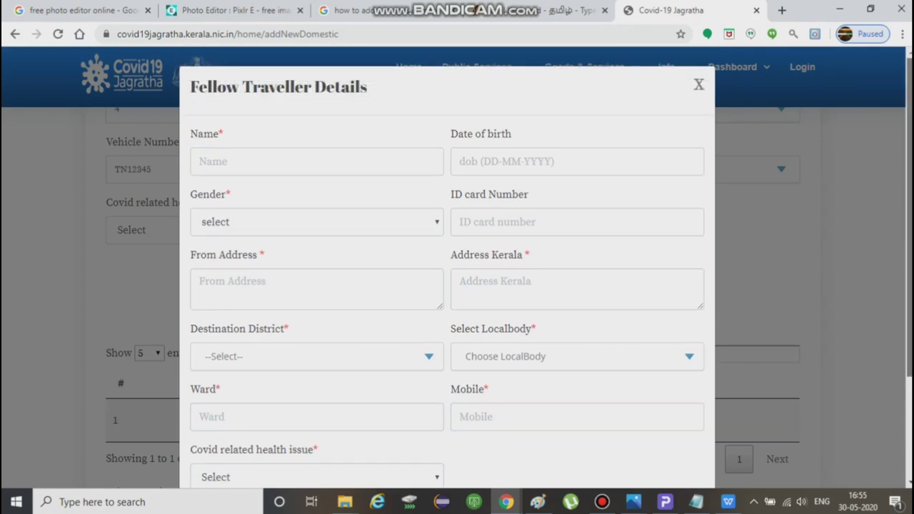
click(698, 84)
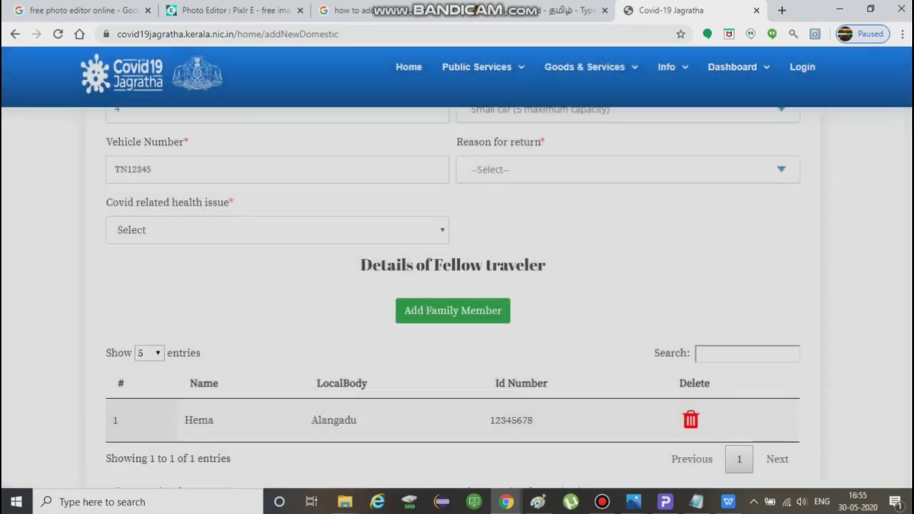
scroll(457, 300, down, 1)
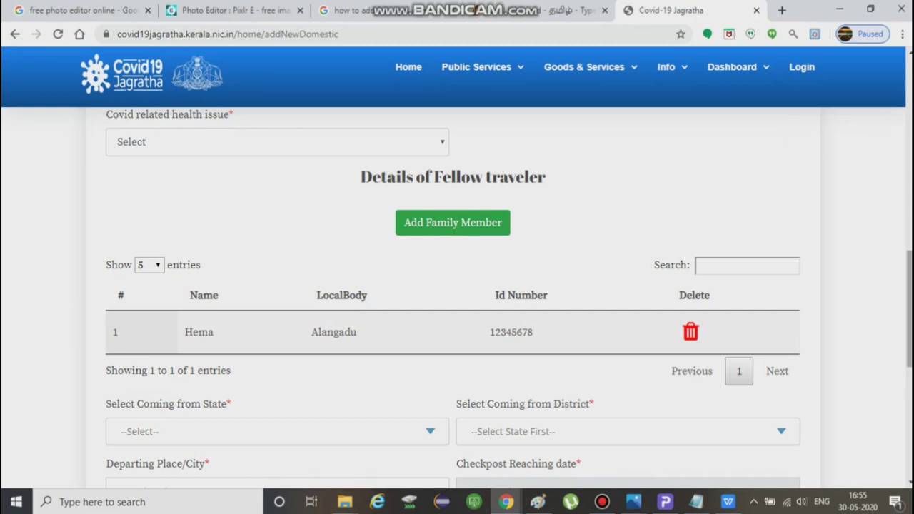
scroll(457, 300, down, 3)
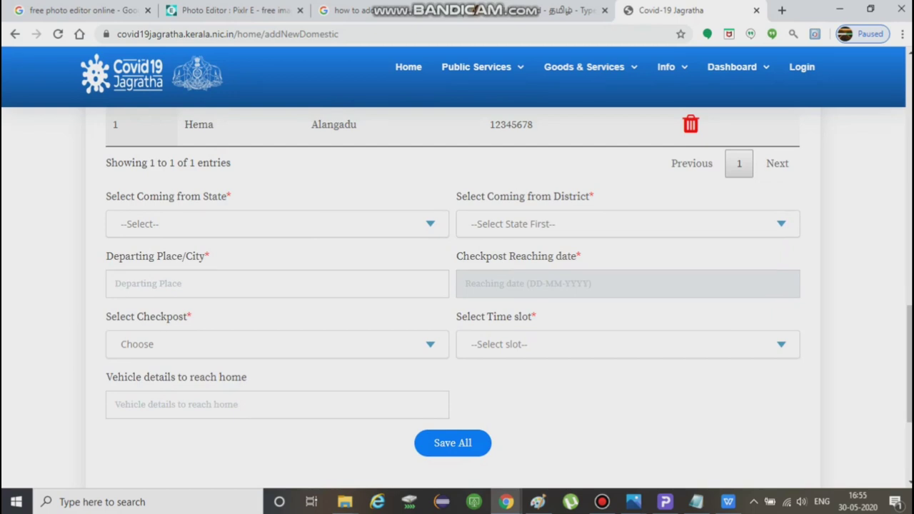
- Set the coming-from state to Tamilnadu and the district to Chennai
click(277, 223)
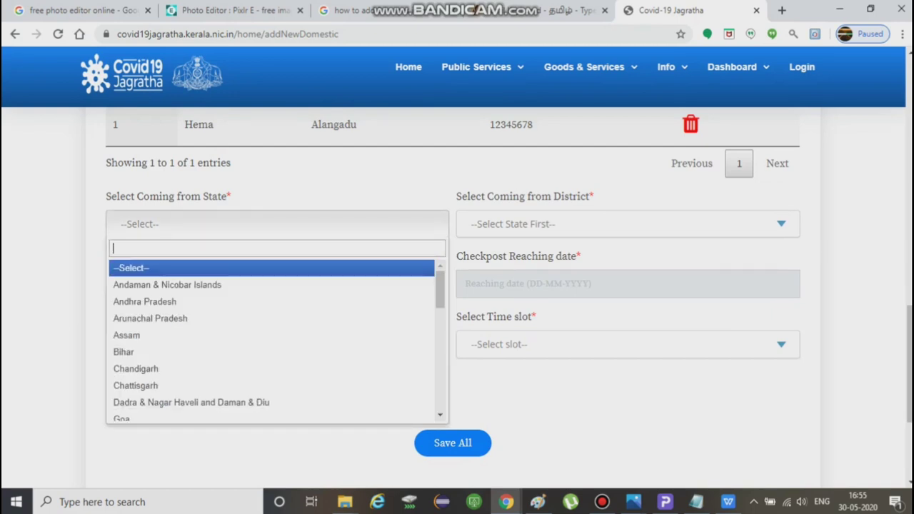
text(t)
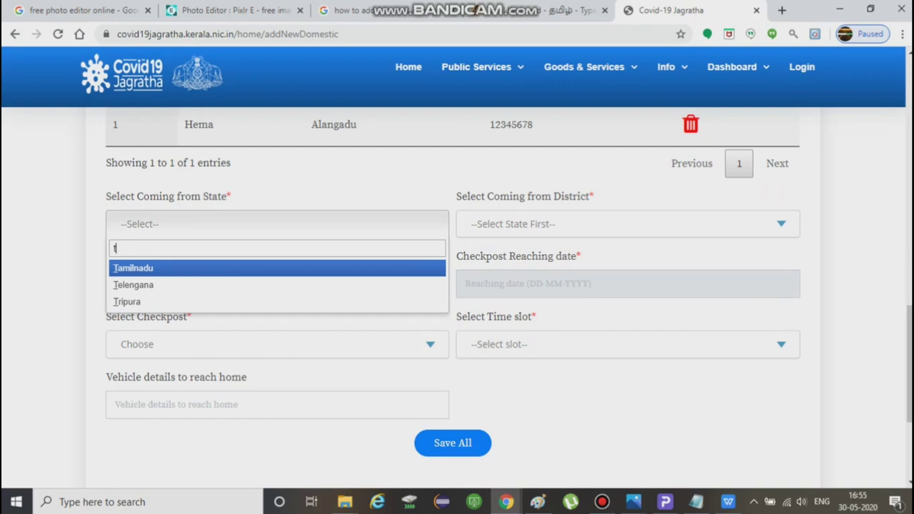
key(Return)
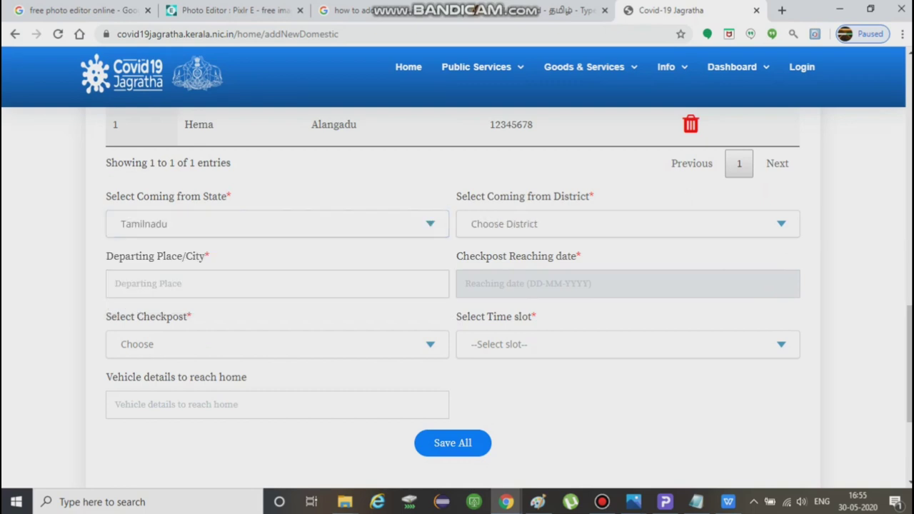
key(Tab)
key(Return)
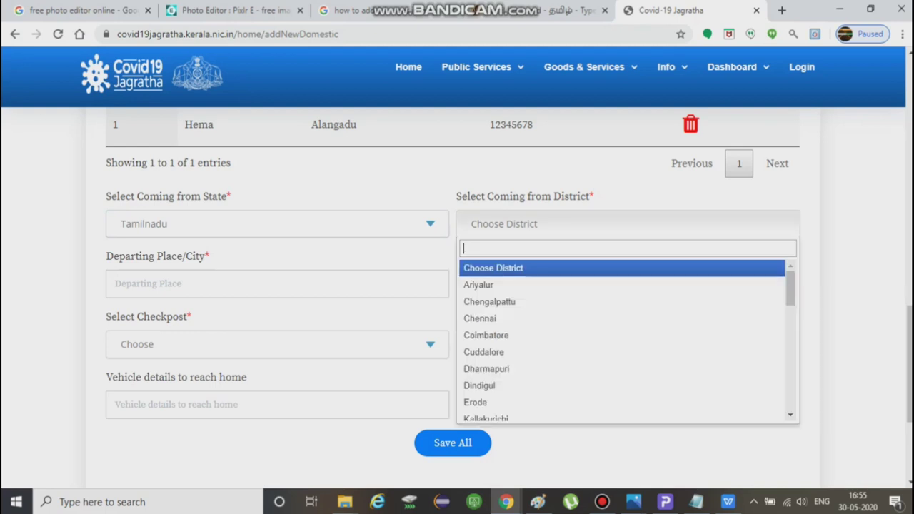
key(Down)
key(Down)
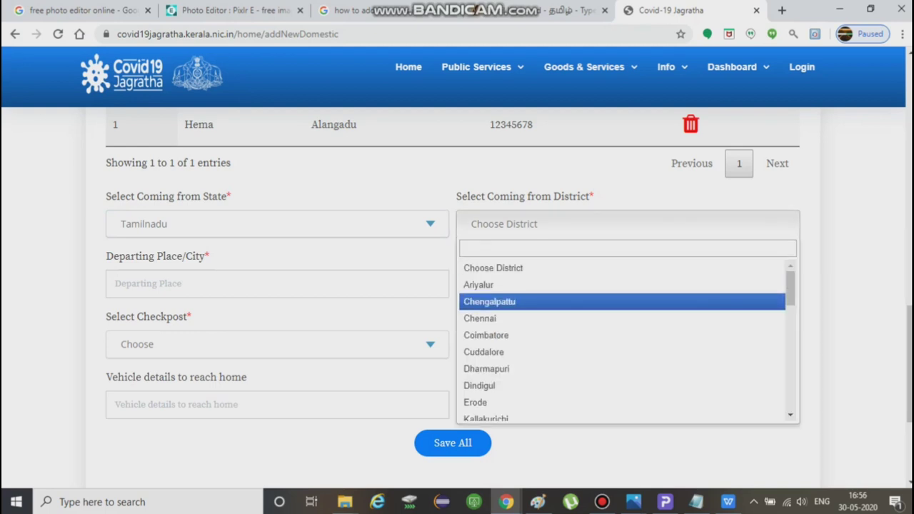
key(Down)
key(Return)
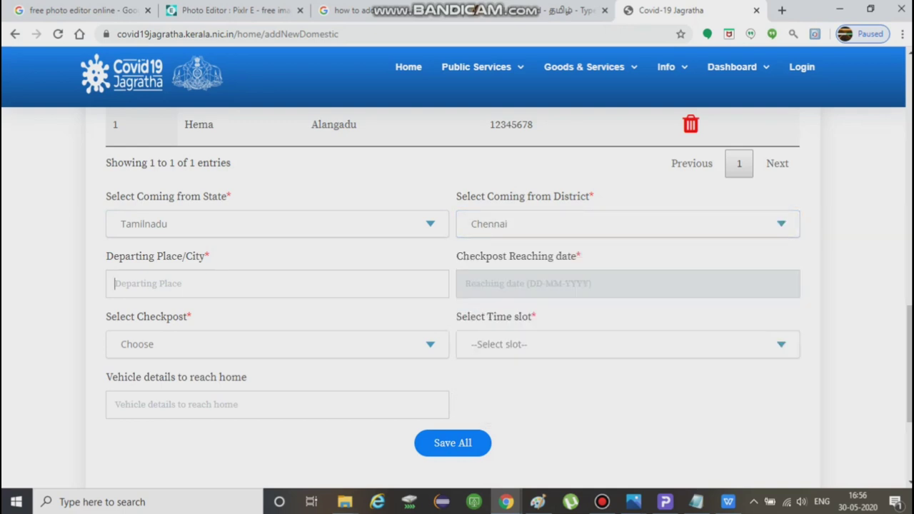
- Enter chennai as the departing place/city
key(Down)
text(chen)
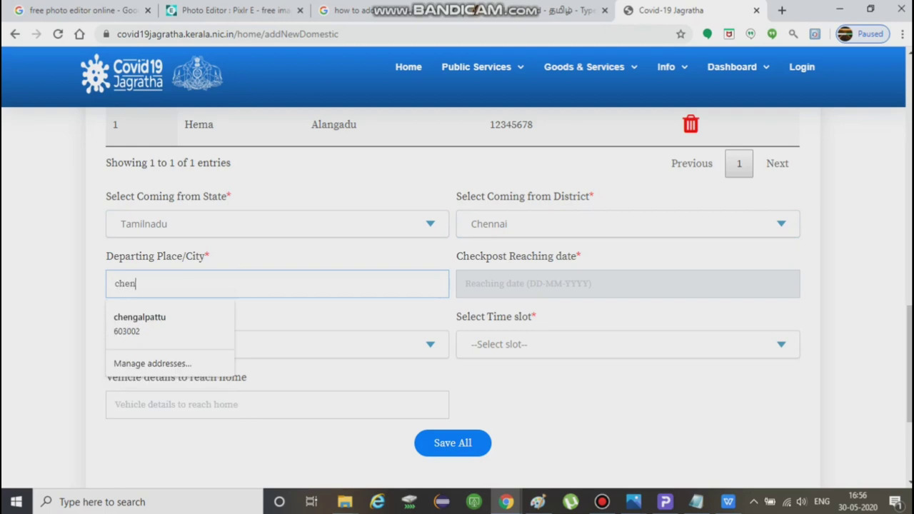
text(nai)
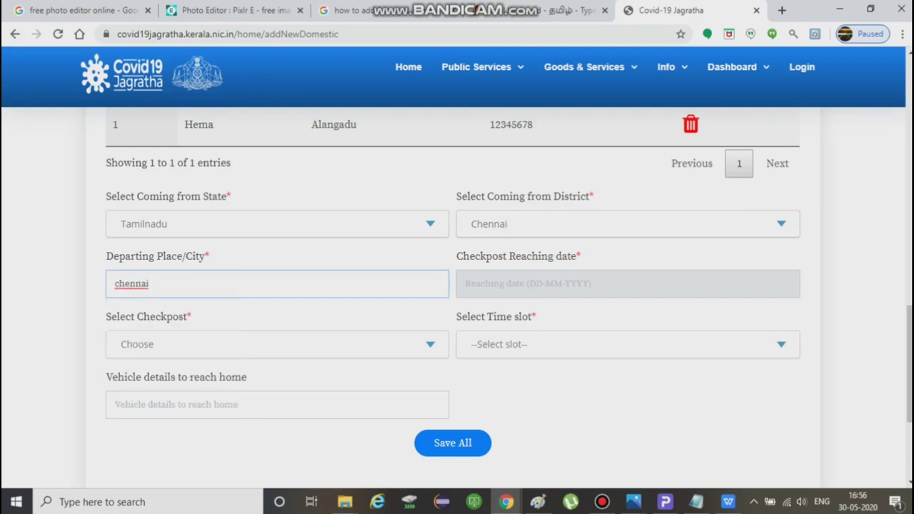
key(Tab)
click(543, 284)
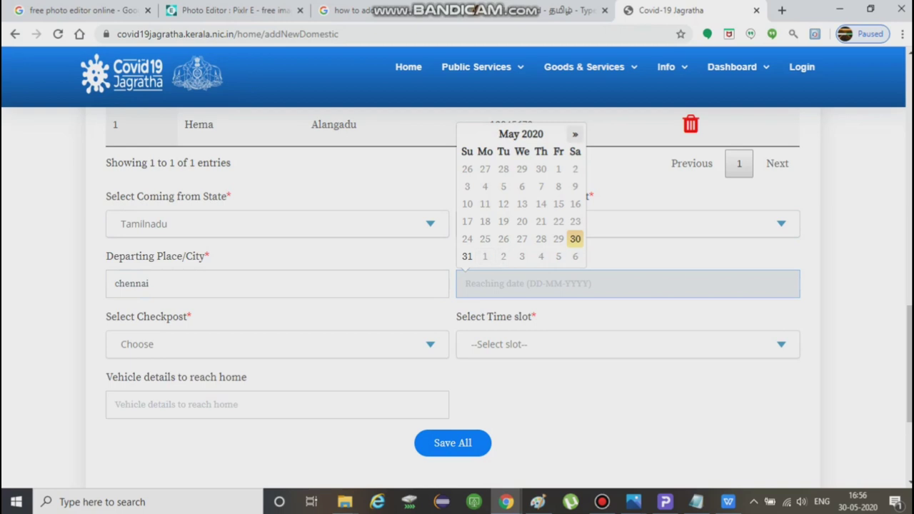
- Set the checkpost reaching date to 04-06-2020 and the checkpost to Walayar
click(575, 134)
click(541, 169)
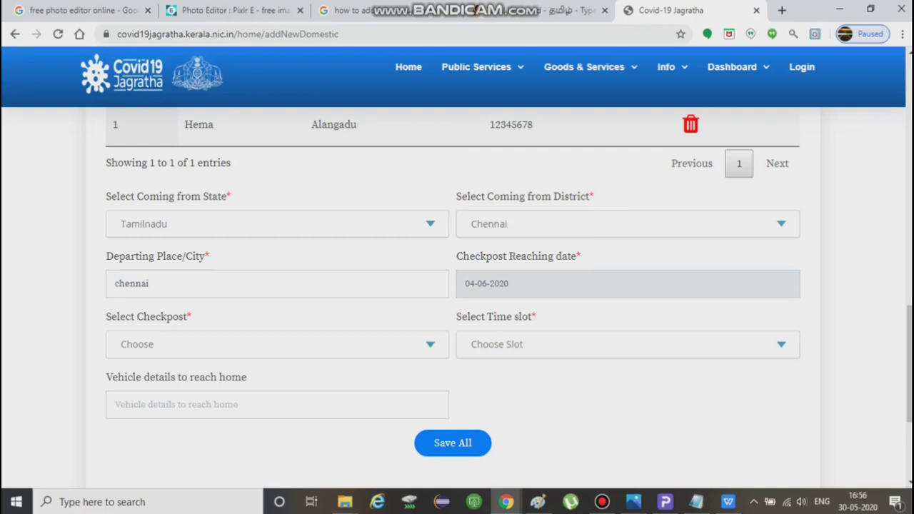
click(278, 345)
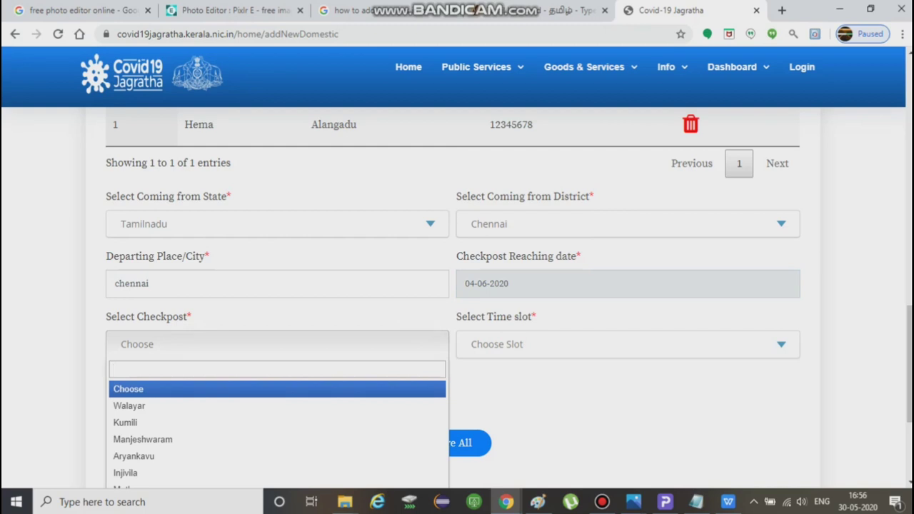
scroll(457, 285, down, 1)
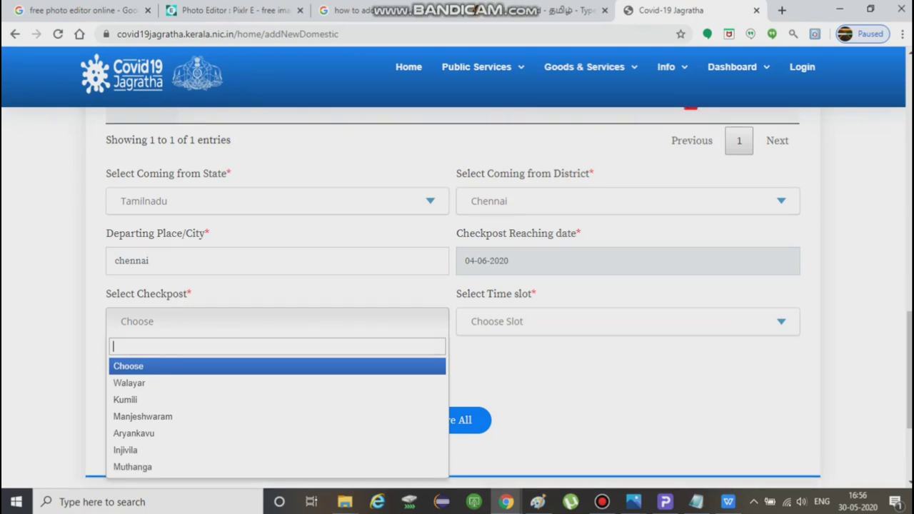
key(Down)
key(Return)
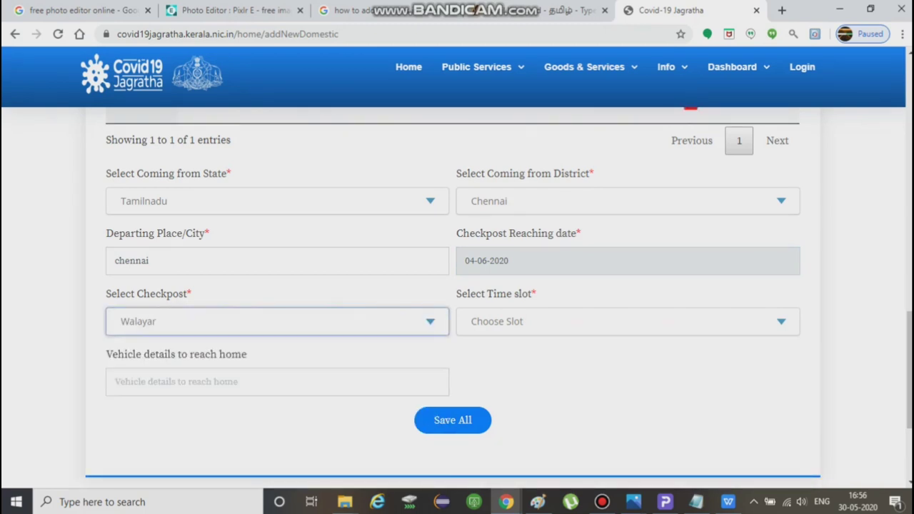
- Browse the time slot list, settling on the 7 am to 10 am slot
key(Tab)
key(Down)
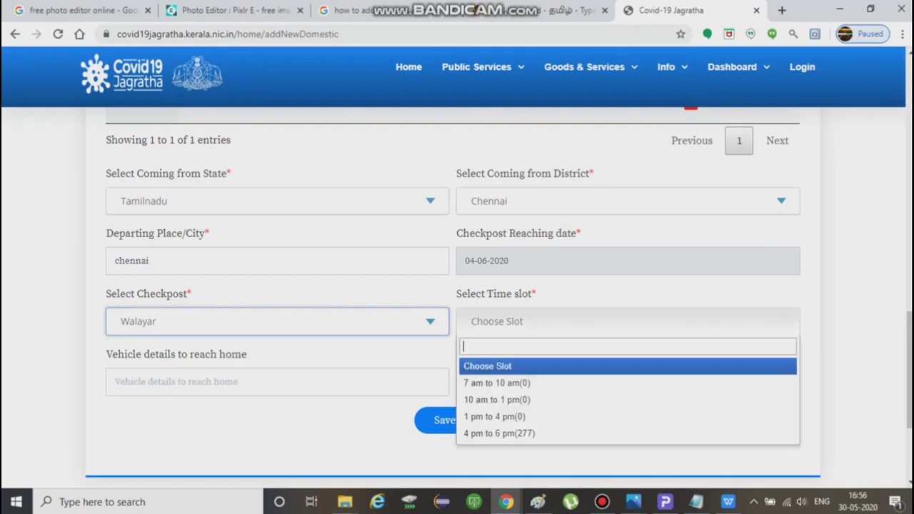
key(Down)
key(Down)
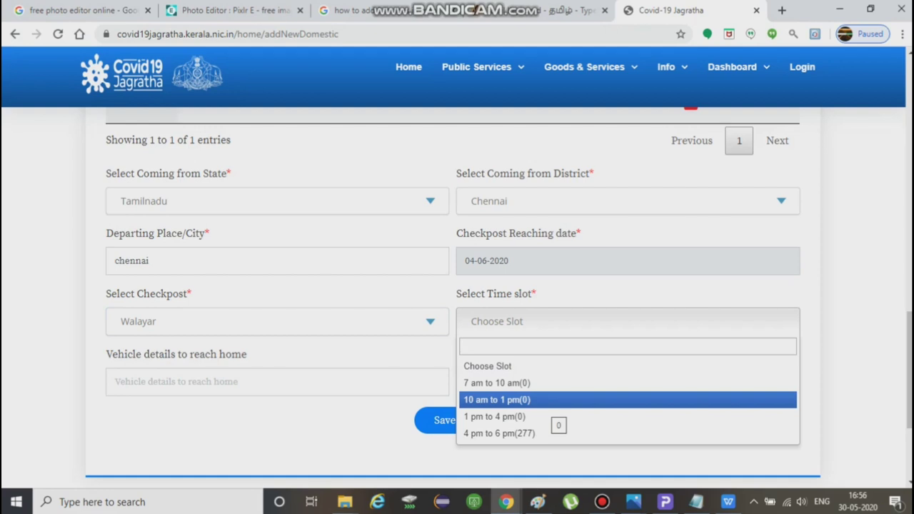
key(Up)
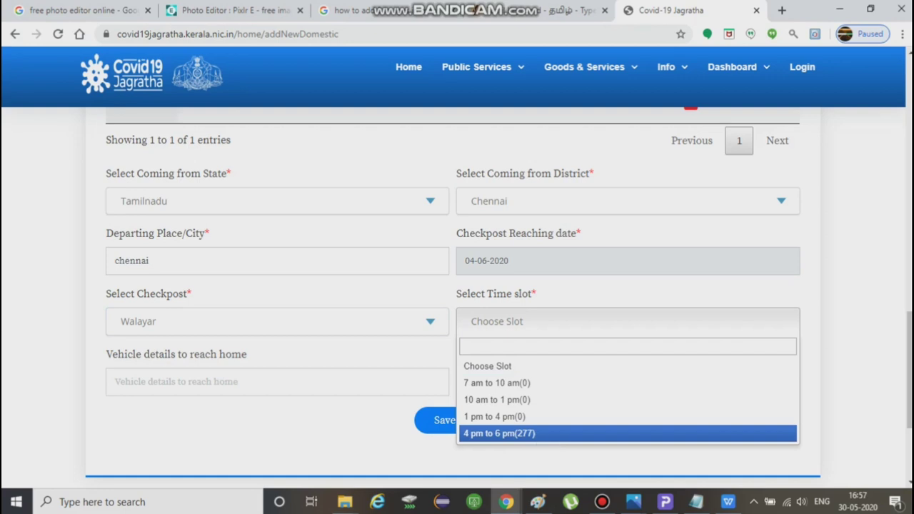
- Change the reaching date to 19-06-2020 and choose the '10 am to 1 pm(737)' time slot
click(557, 261)
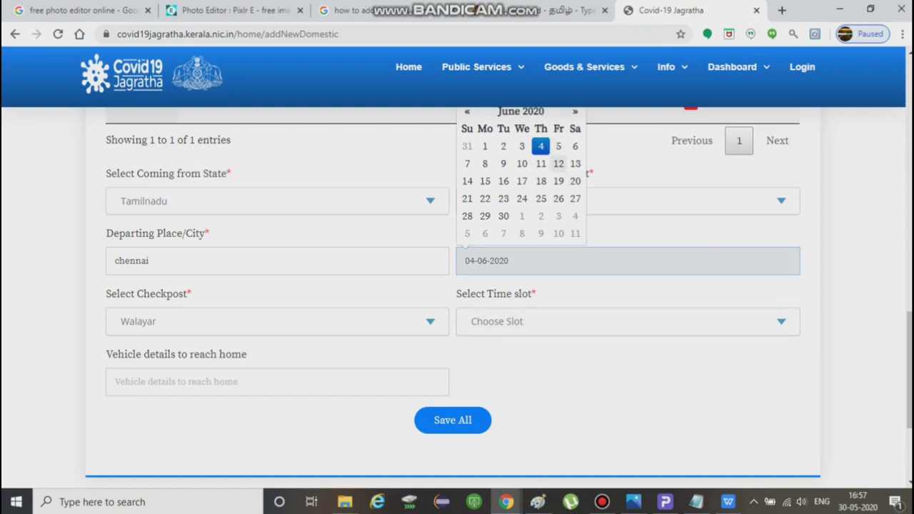
click(558, 180)
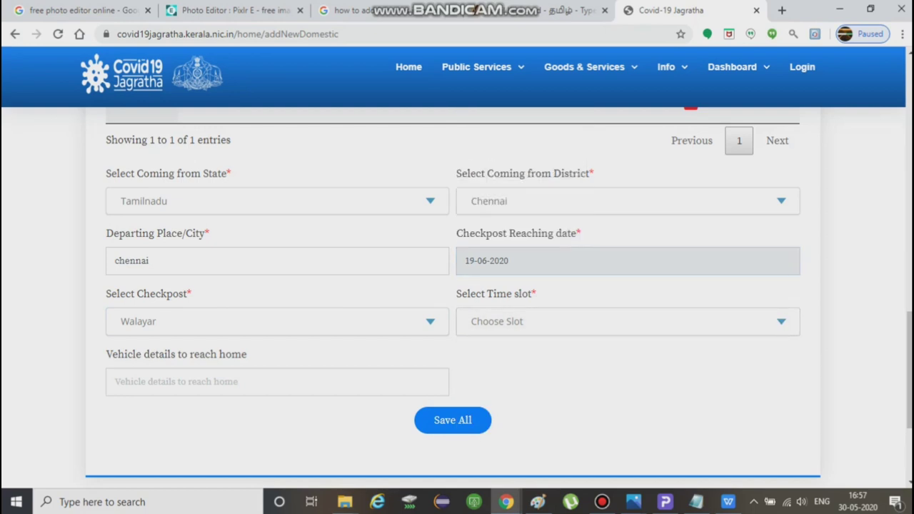
click(629, 322)
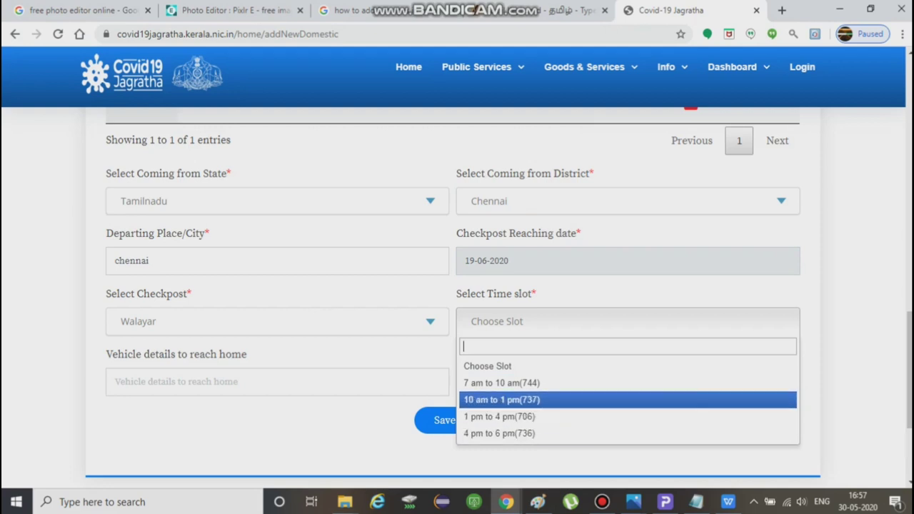
click(529, 400)
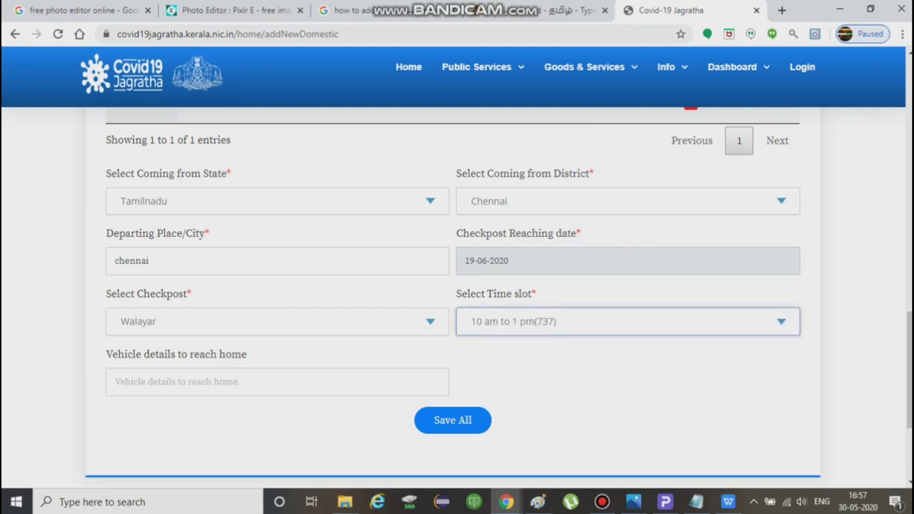
click(115, 381)
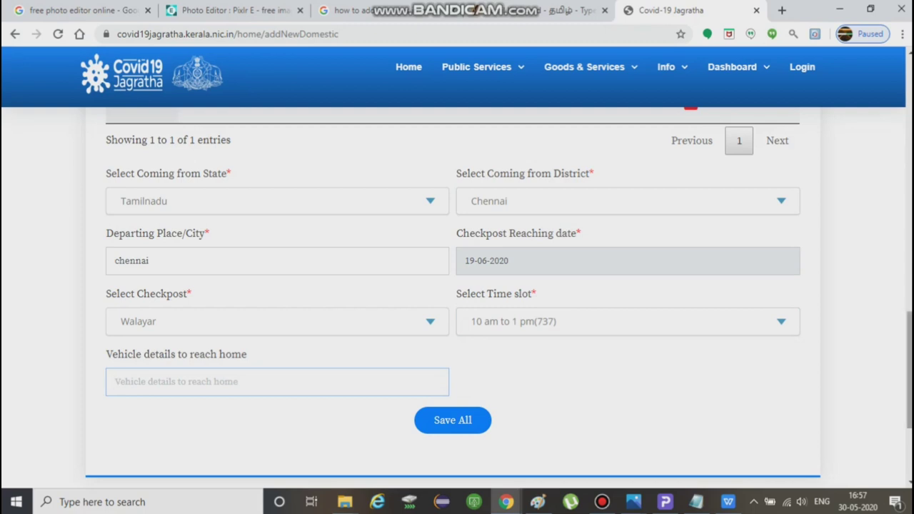
scroll(458, 285, down, 1)
scroll(458, 285, up, 1)
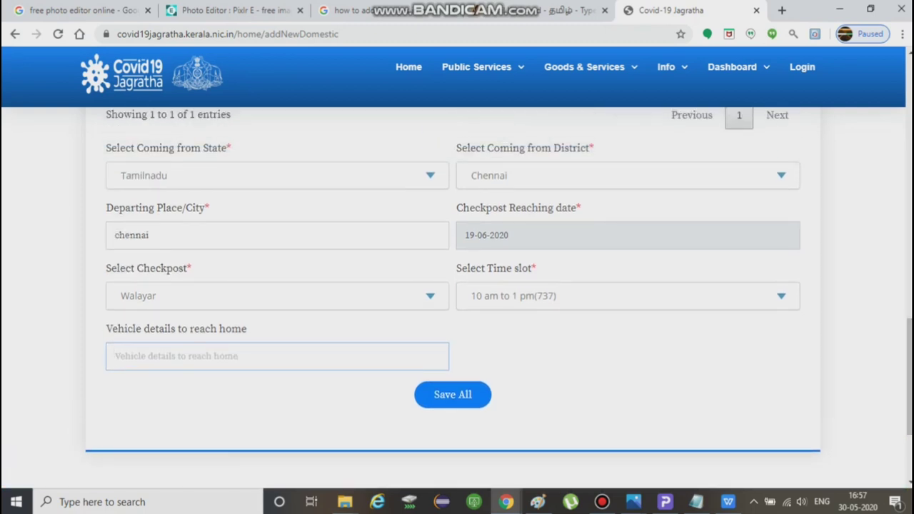